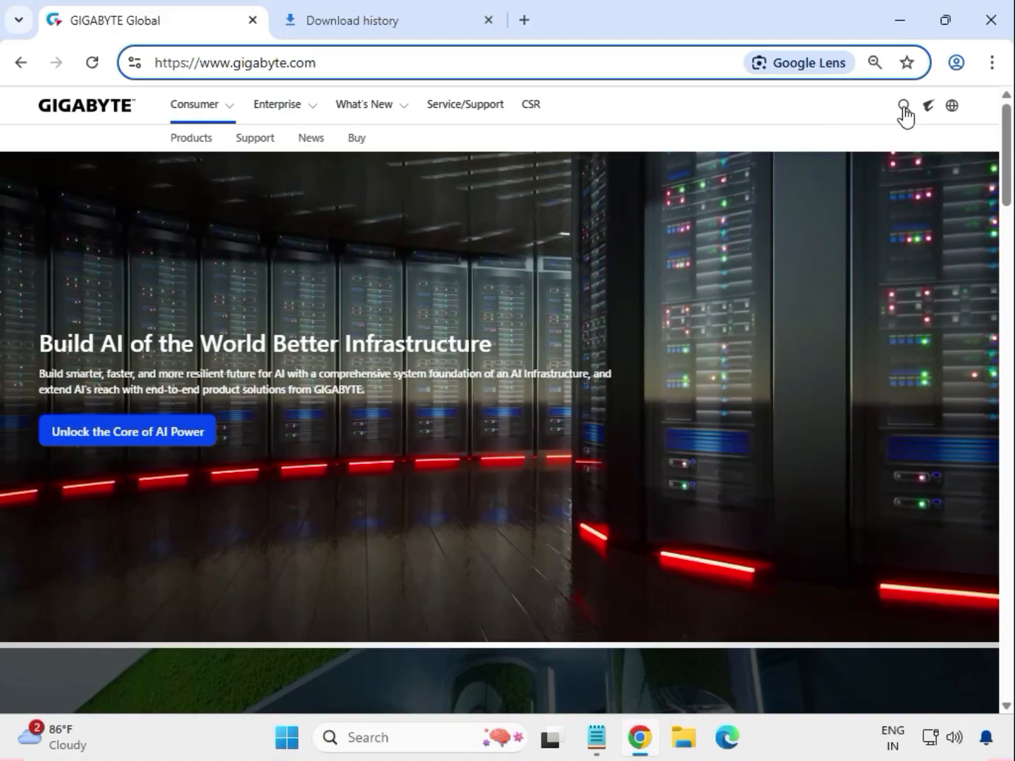
Search the GIGABYTE site for "B550 AORUS MASTER", filter the results to products, and open the B550 AORUS MASTER (rev. 1.0) page.
{"action": "left_click", "coordinate": [906, 109]}
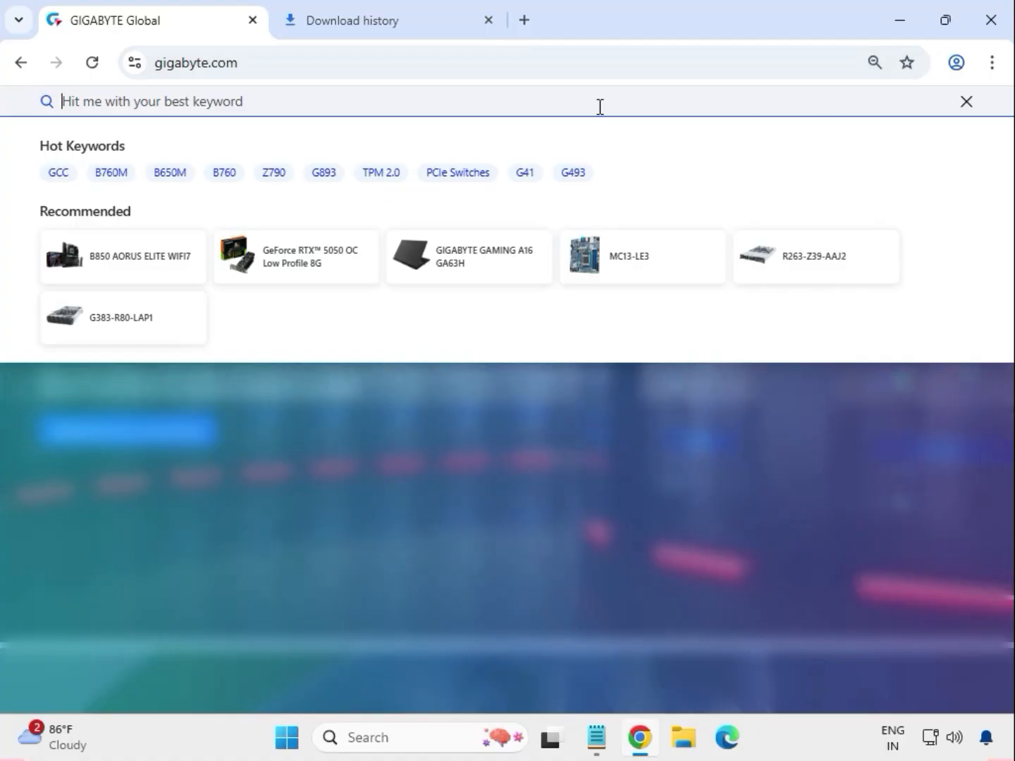
{"action": "type", "text": "B550 AORUS MASTER"}
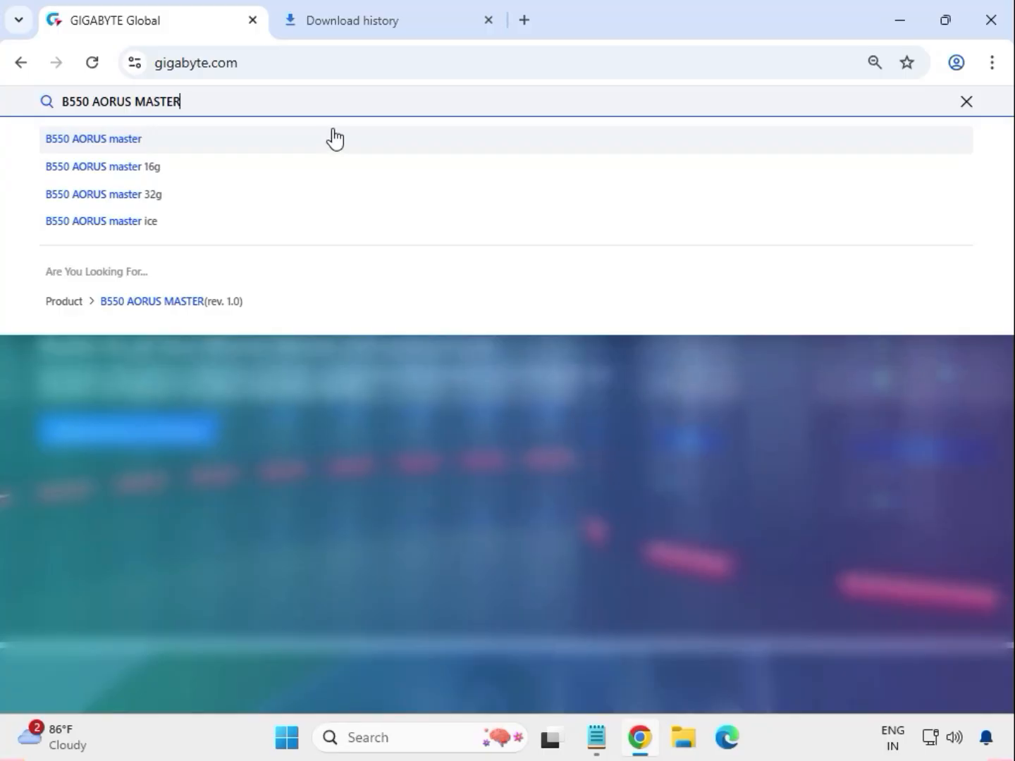
{"action": "key", "text": "Return"}
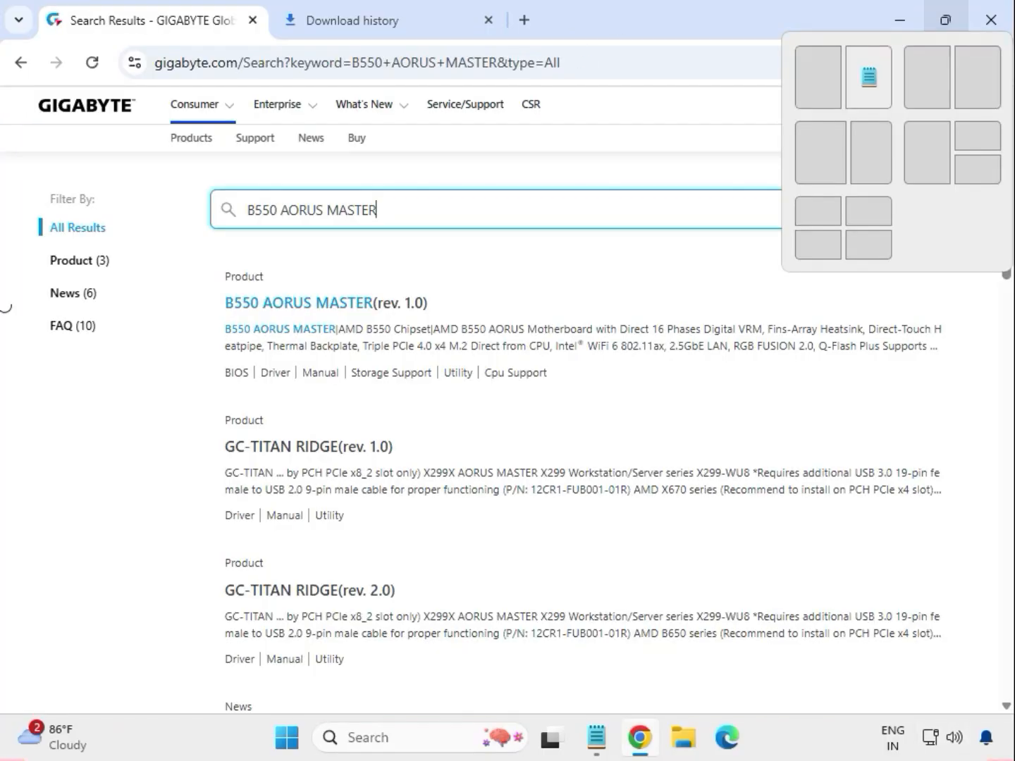
{"action": "left_click", "coordinate": [78, 263]}
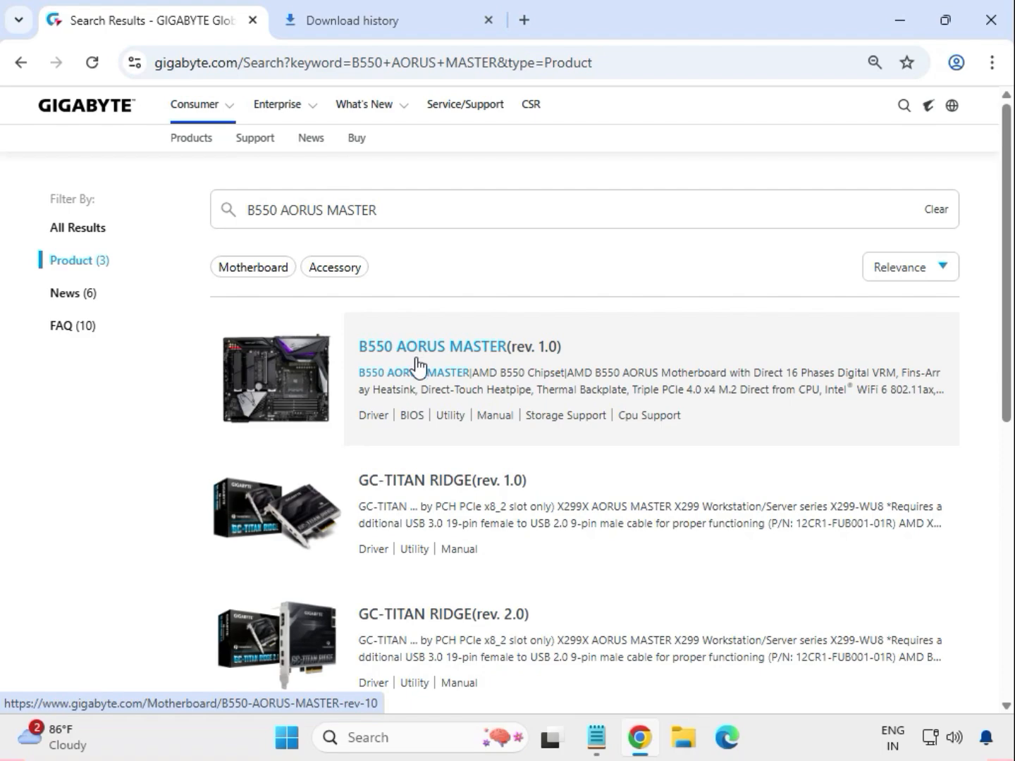
{"action": "left_click", "coordinate": [434, 354]}
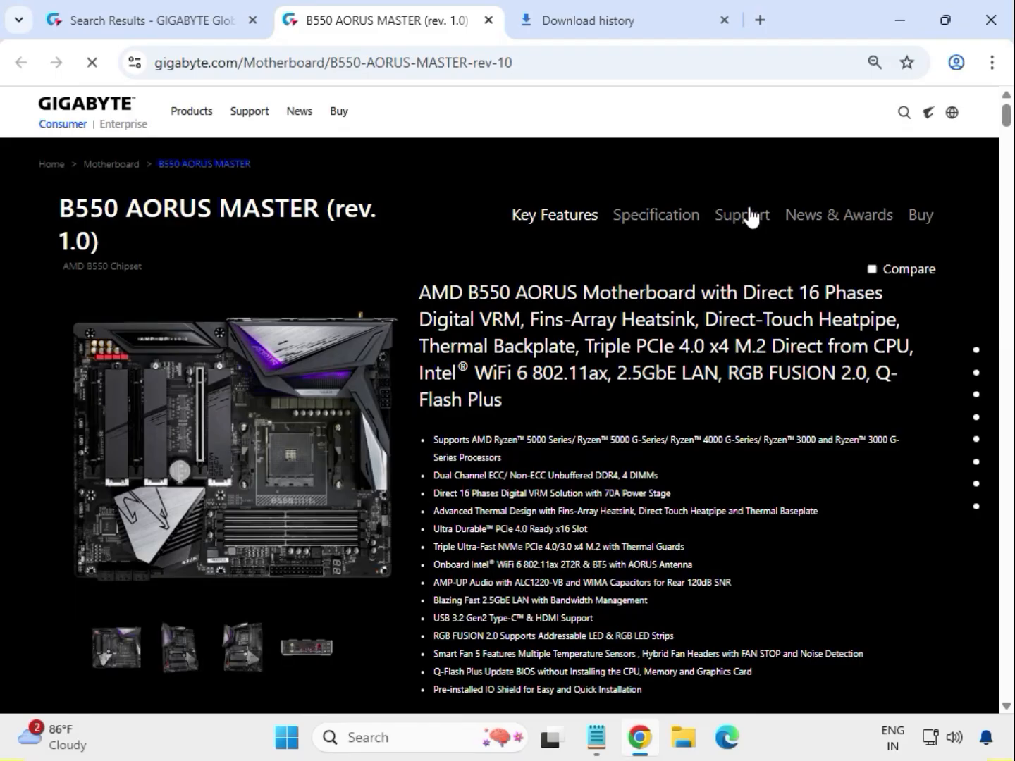
Show the motherboard's support downloads and filter the driver list to Windows 11 64bit.
{"action": "left_click", "coordinate": [750, 216]}
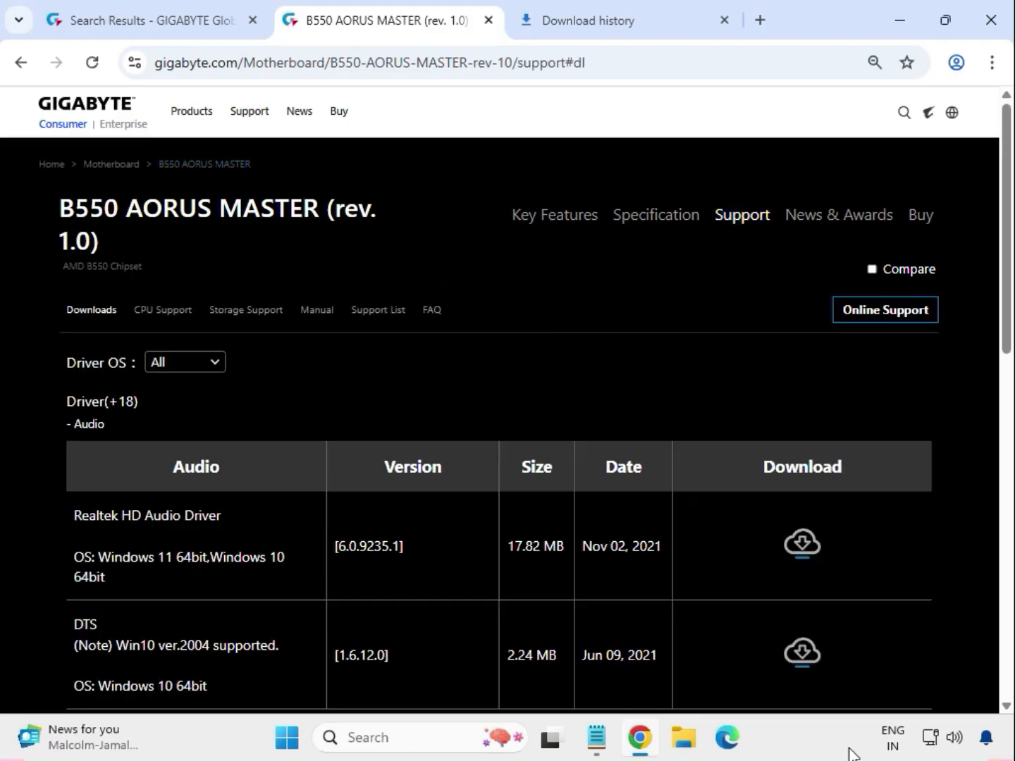
{"action": "left_click", "coordinate": [213, 378]}
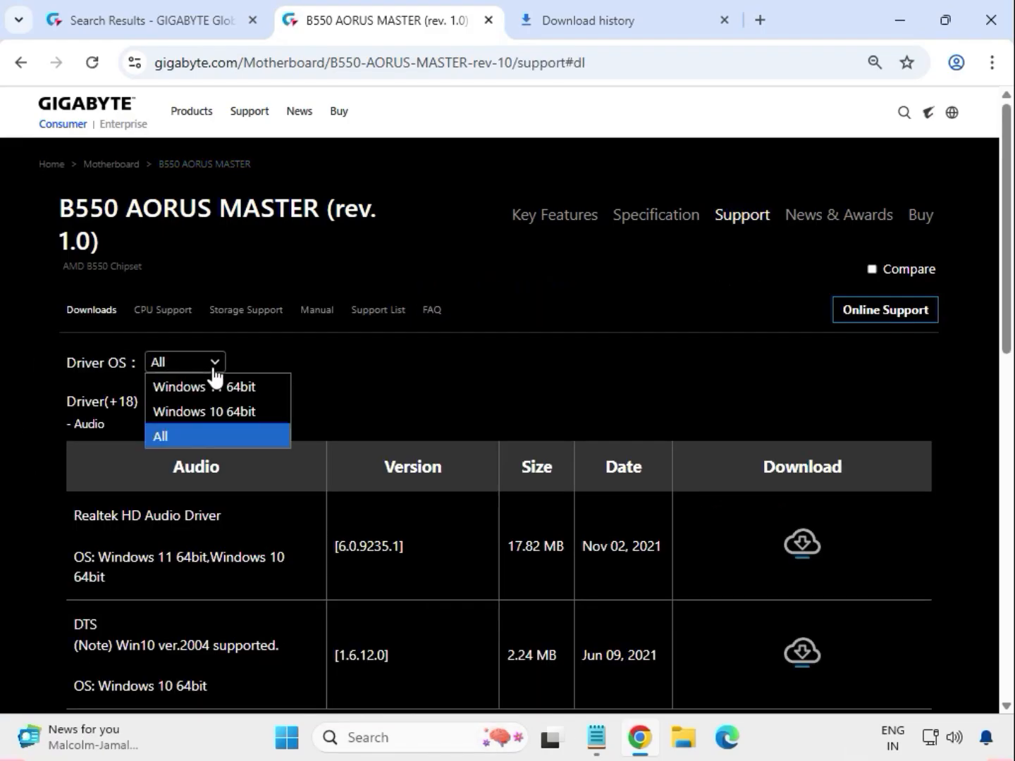
{"action": "left_click", "coordinate": [225, 387]}
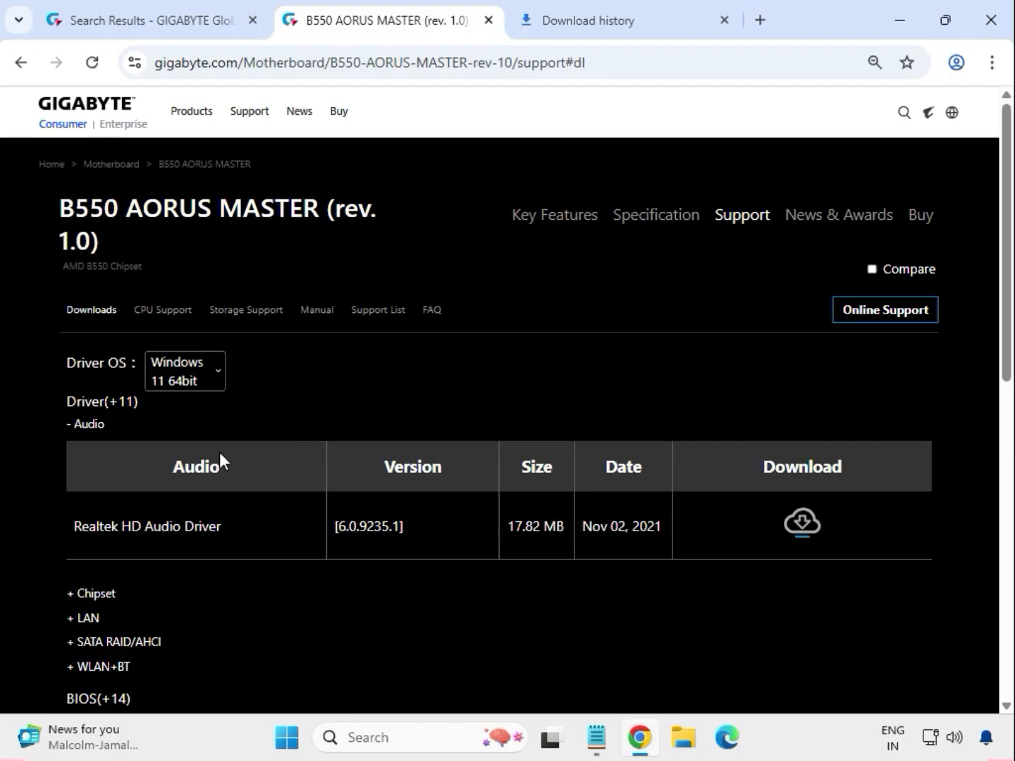
Download the Realtek HD Audio Driver 6.0.9235.1 and the AMD Chipset Driver 5.11.02.217.
{"action": "left_click_drag", "start_coordinate": [102, 529], "coordinate": [207, 529]}
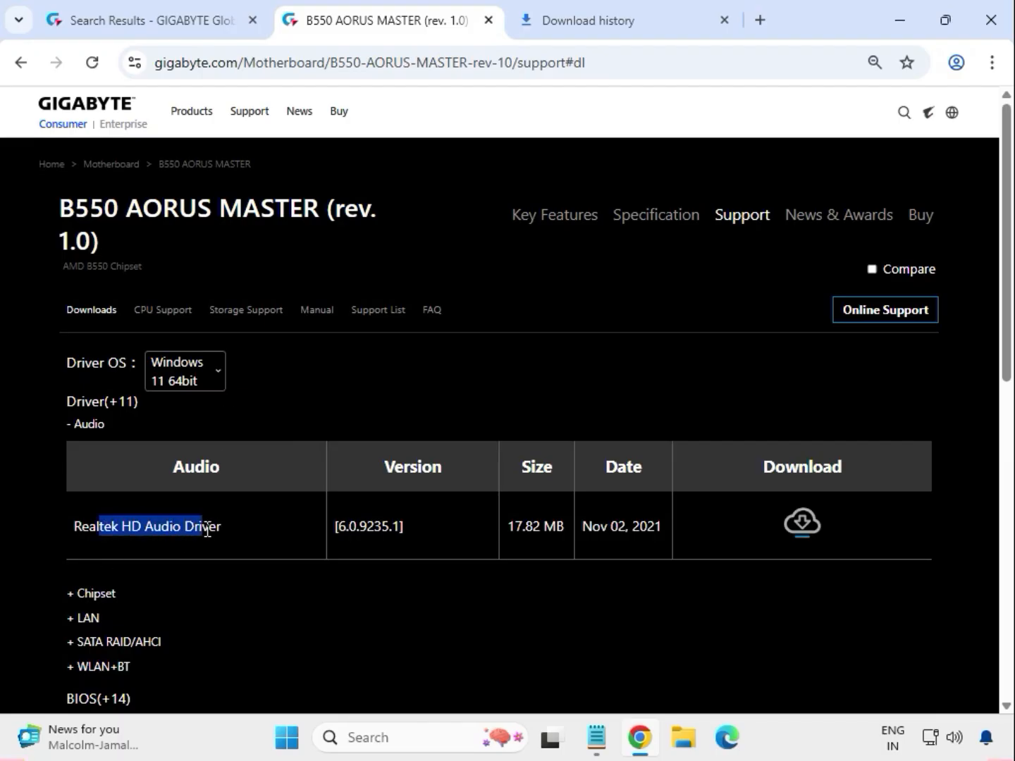
{"action": "left_click", "coordinate": [802, 525]}
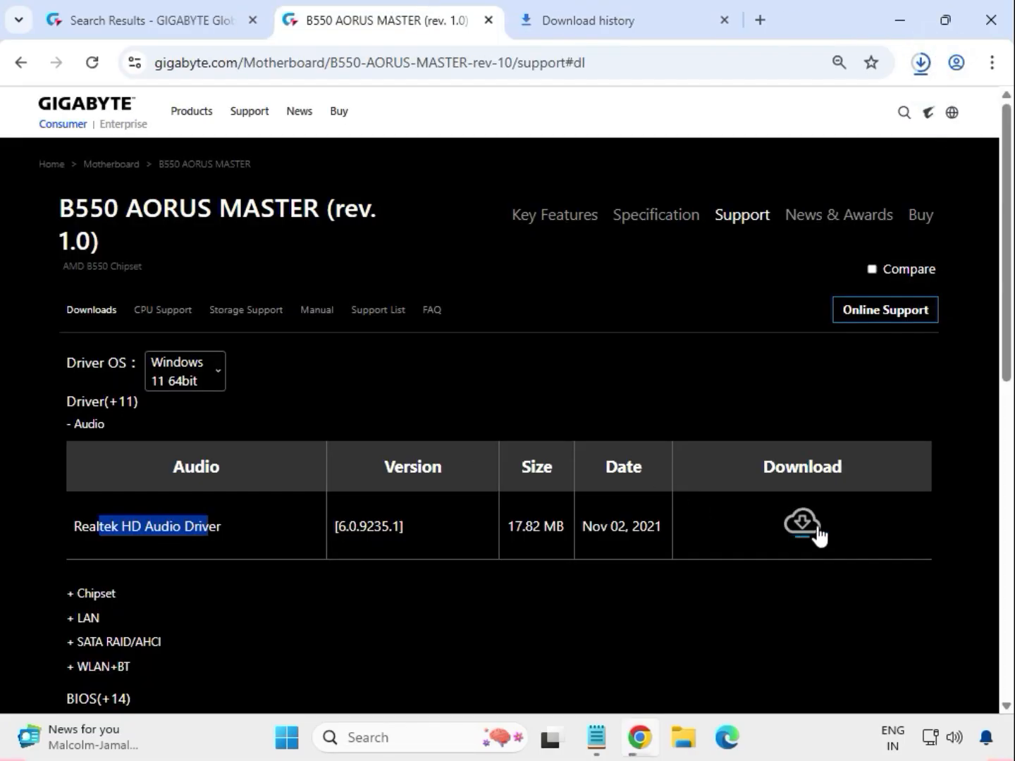
{"action": "left_click", "coordinate": [920, 66]}
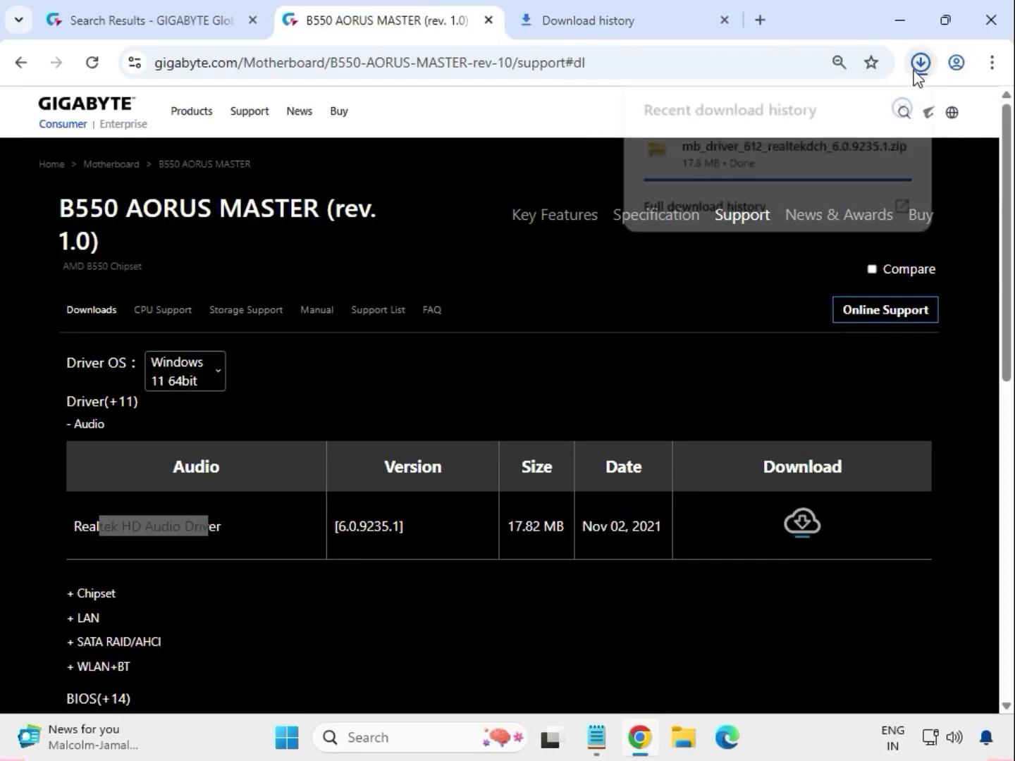
{"action": "left_click_drag", "start_coordinate": [120, 589], "coordinate": [206, 618]}
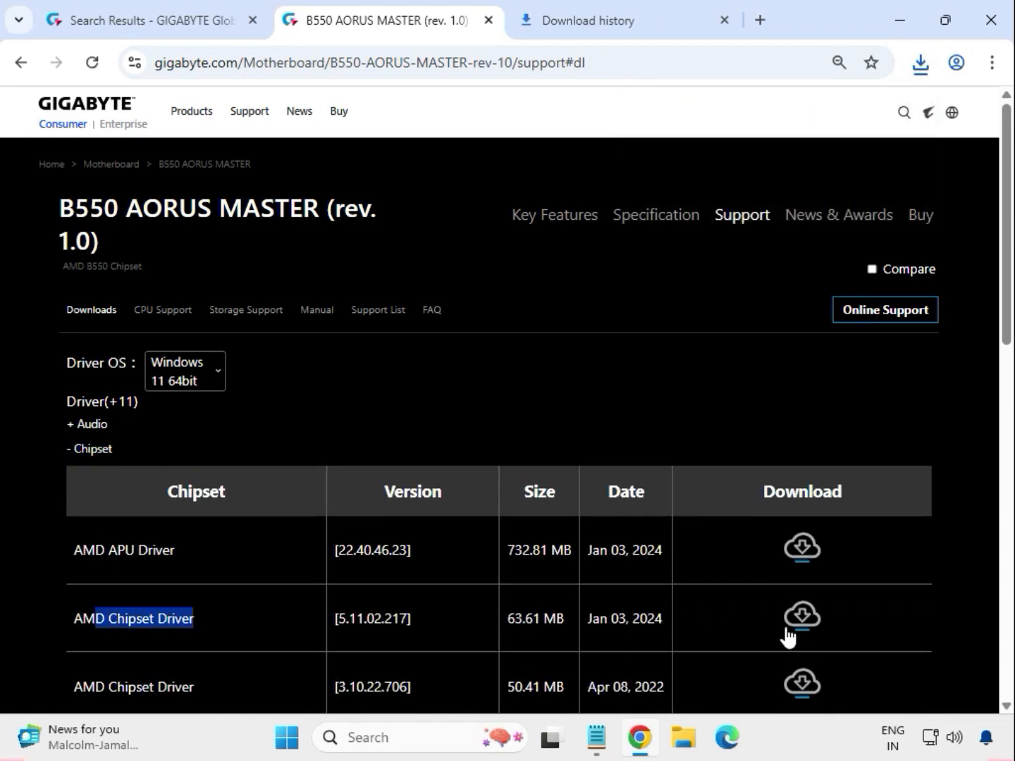
{"action": "left_click", "coordinate": [801, 624]}
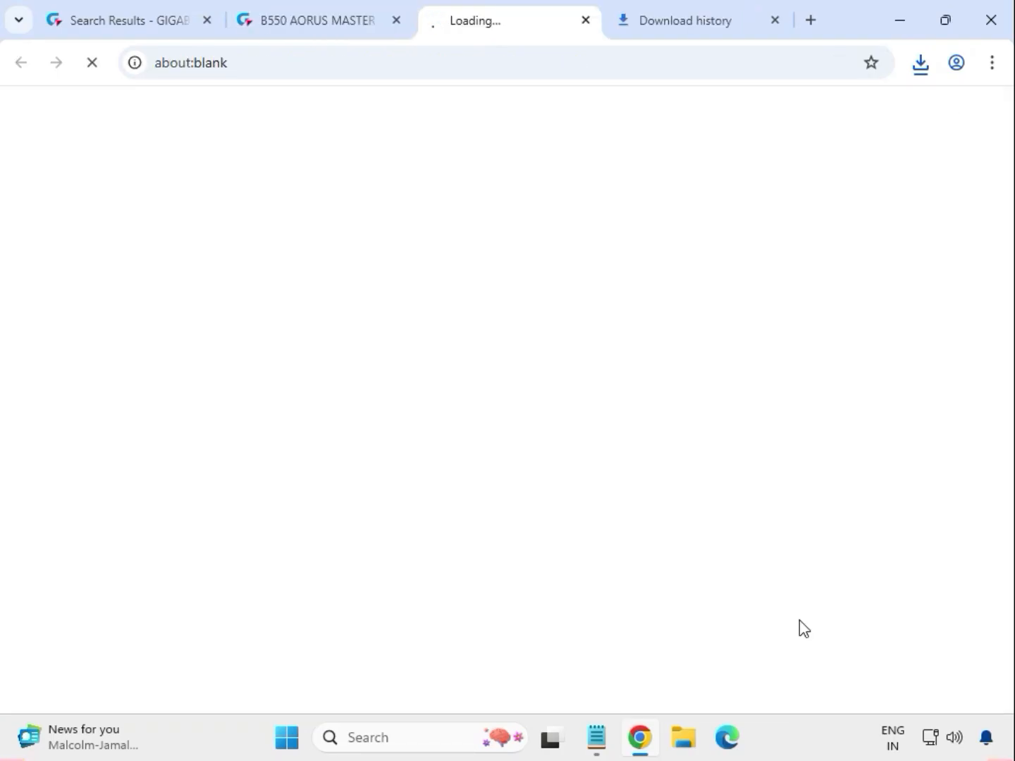
Expand the LAN driver category and download the Realtek LAN Driver 11.16.1123.2023.
{"action": "scroll", "coordinate": [306, 580], "scroll_direction": "down", "scroll_amount": 2}
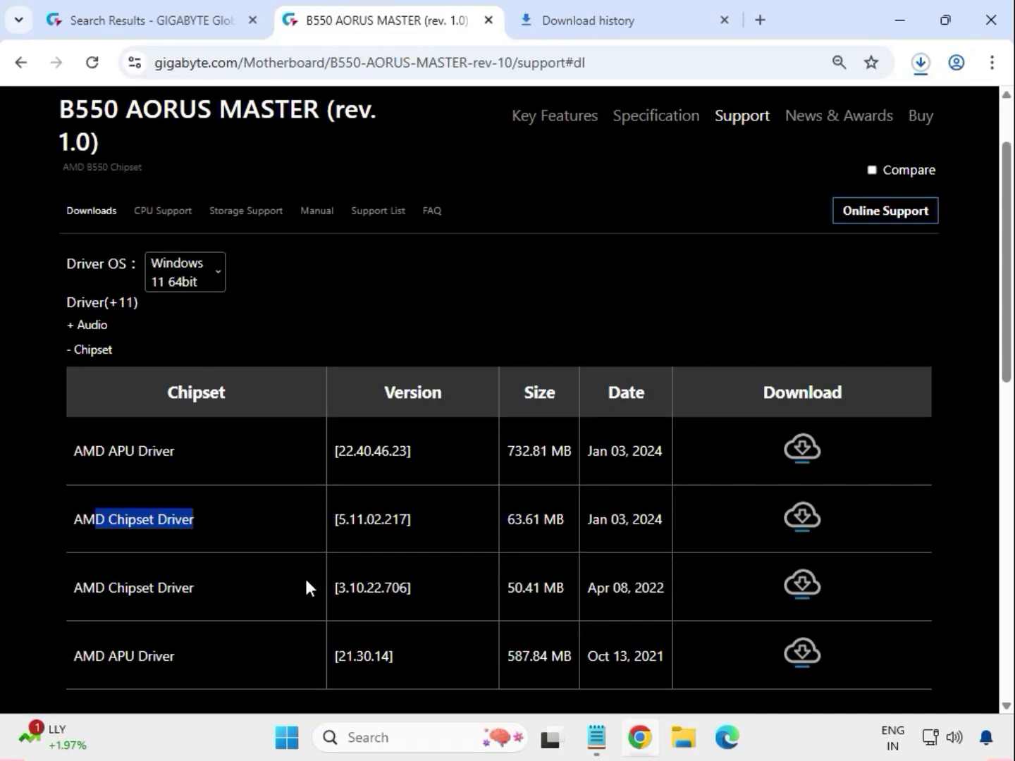
{"action": "scroll", "coordinate": [305, 576], "scroll_direction": "down", "scroll_amount": 3}
{"action": "left_click_drag", "start_coordinate": [109, 539], "coordinate": [811, 568]}
{"action": "scroll", "coordinate": [73, 539], "scroll_direction": "up", "scroll_amount": 4}
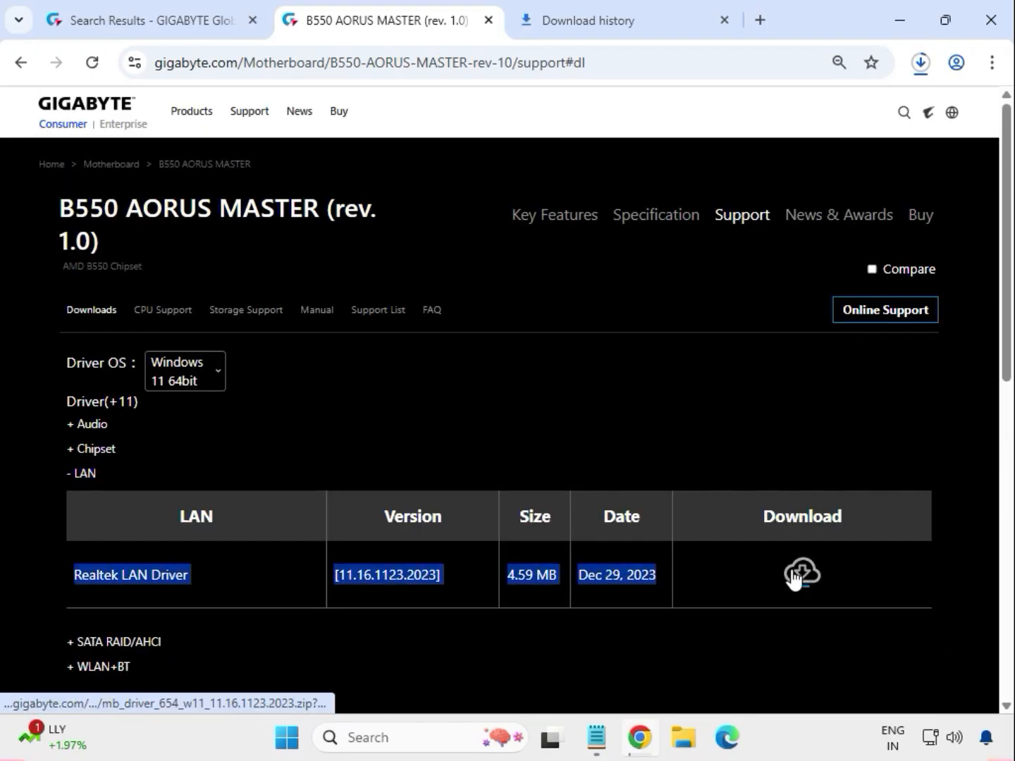
{"action": "left_click", "coordinate": [790, 580]}
Expand the WLAN+BT category and download the Intel Bluetooth Driver 22.170.0.2 and the Intel WIFI driver 22.200.0.6.
{"action": "scroll", "coordinate": [515, 574], "scroll_direction": "down", "scroll_amount": 1}
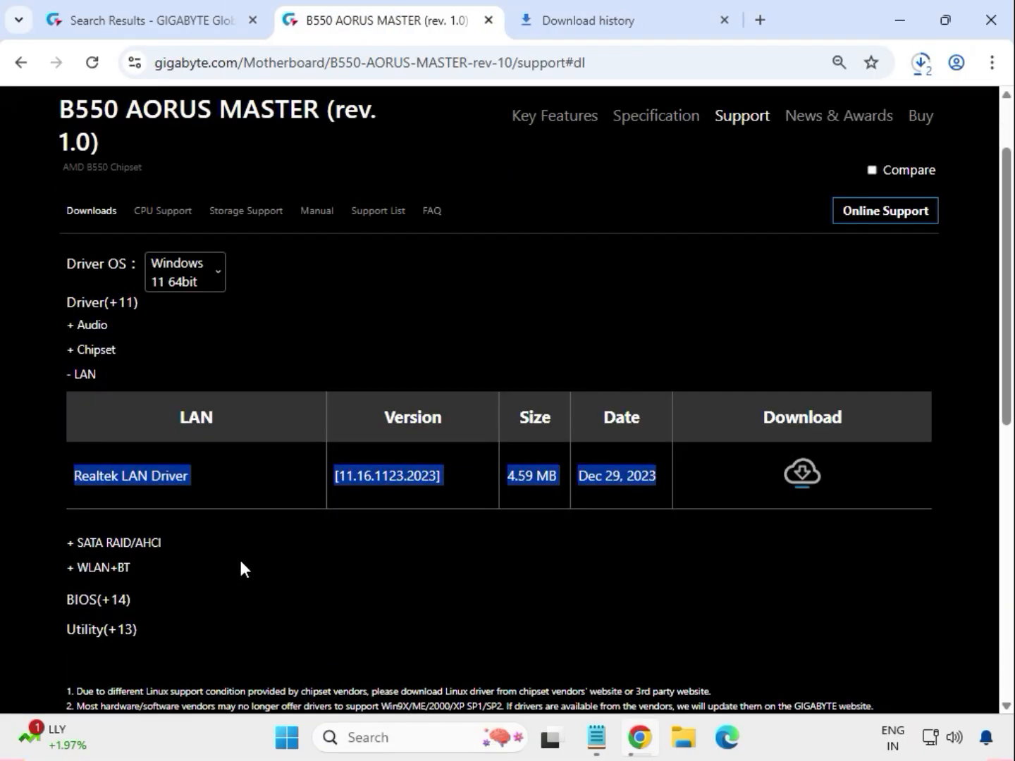
{"action": "left_click_drag", "start_coordinate": [134, 568], "coordinate": [77, 567]}
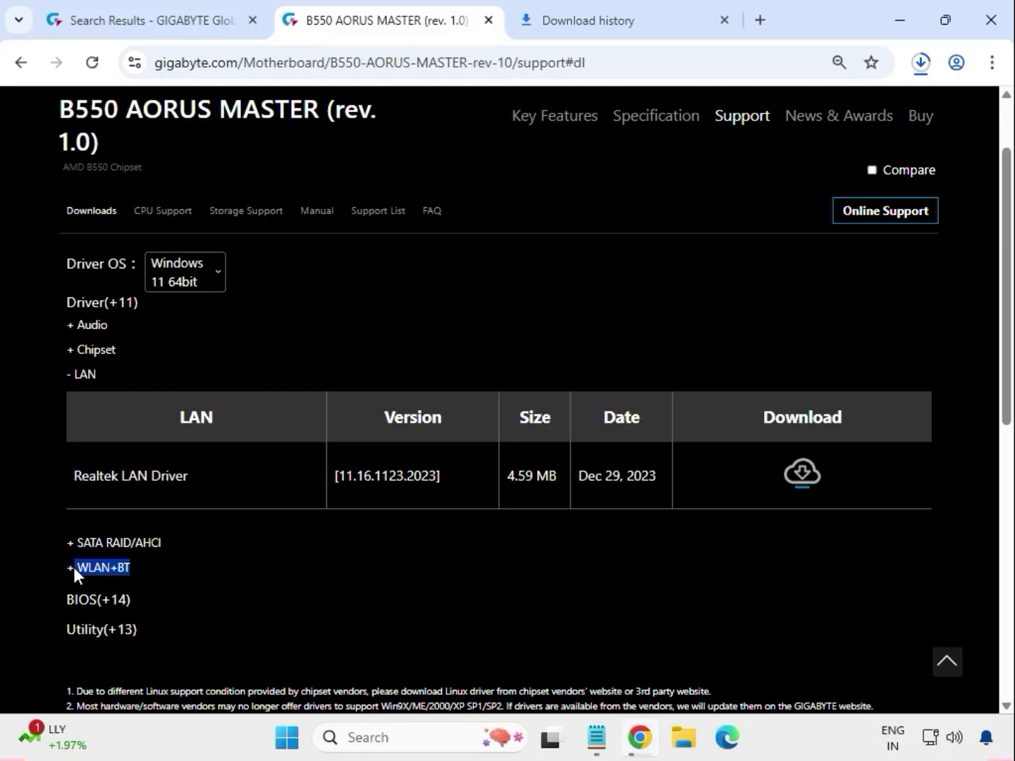
{"action": "left_click", "coordinate": [73, 568]}
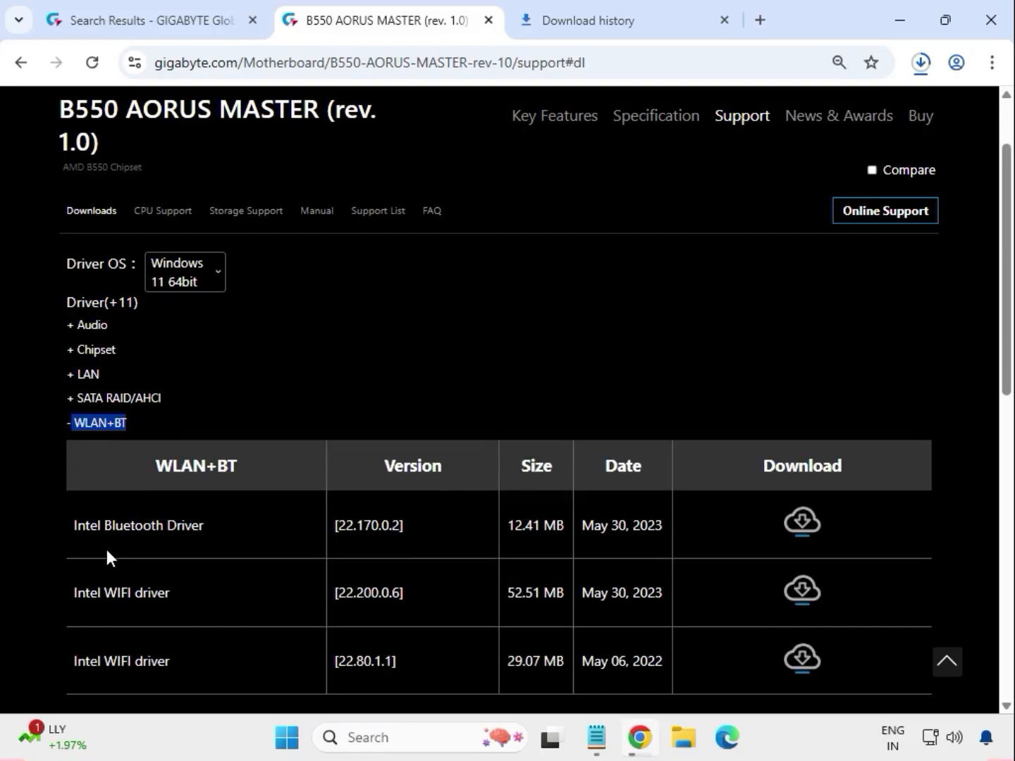
{"action": "left_click_drag", "start_coordinate": [104, 529], "coordinate": [277, 536]}
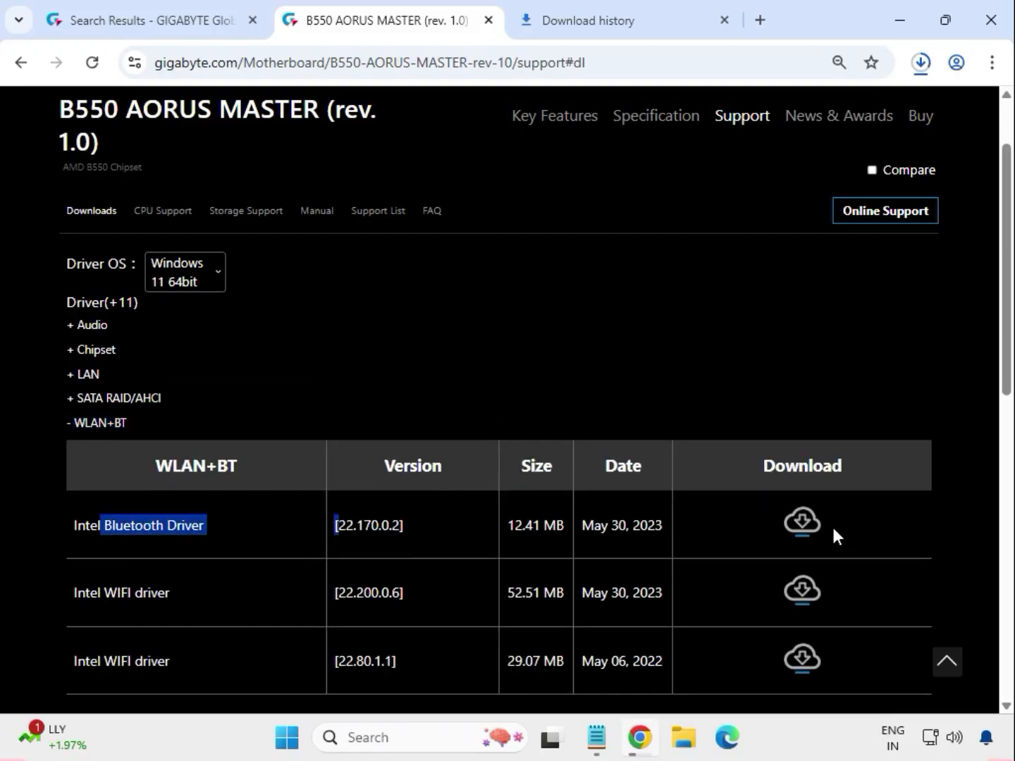
{"action": "left_click", "coordinate": [791, 522]}
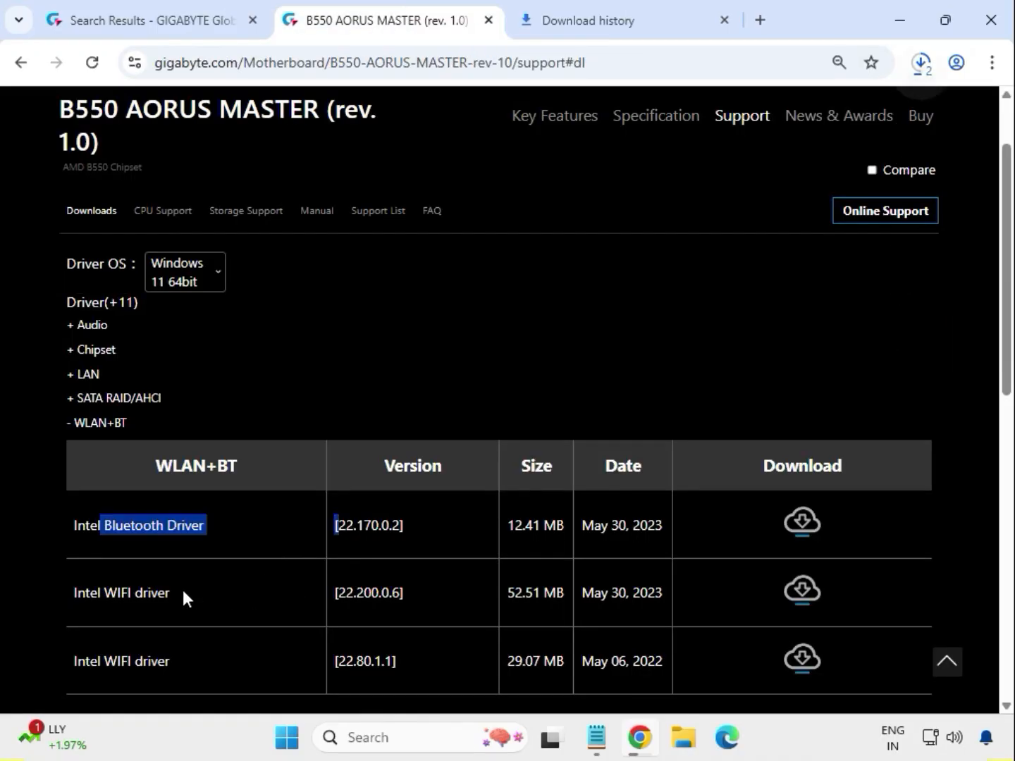
{"action": "left_click_drag", "start_coordinate": [172, 594], "coordinate": [108, 596]}
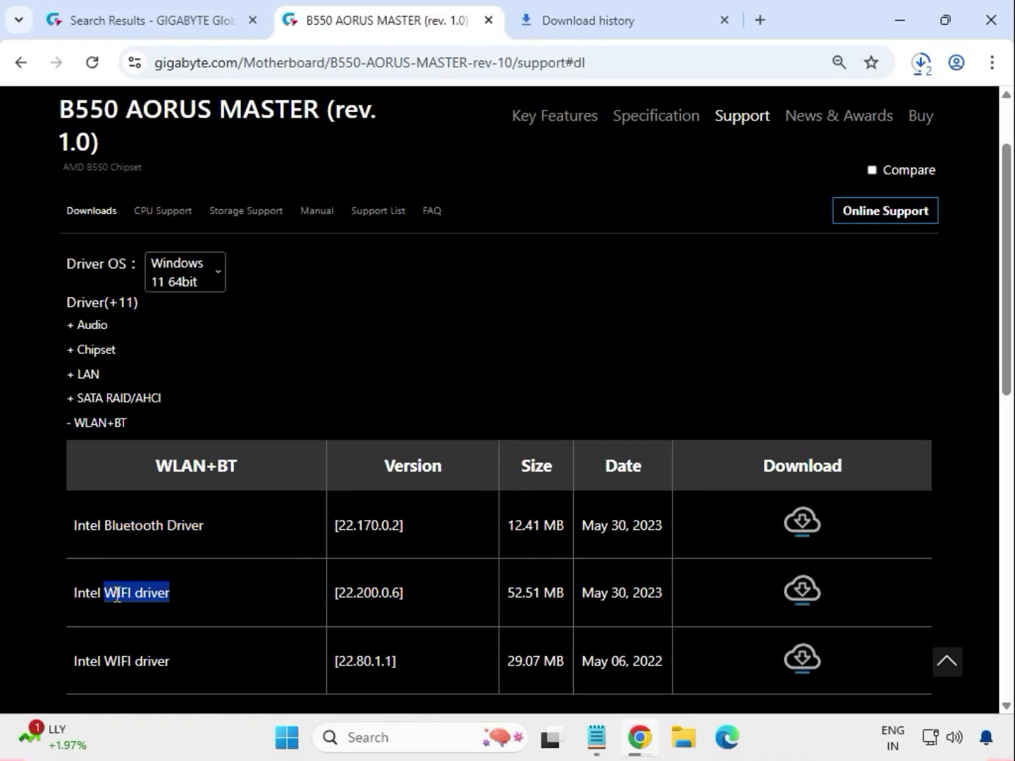
{"action": "left_click", "coordinate": [804, 594]}
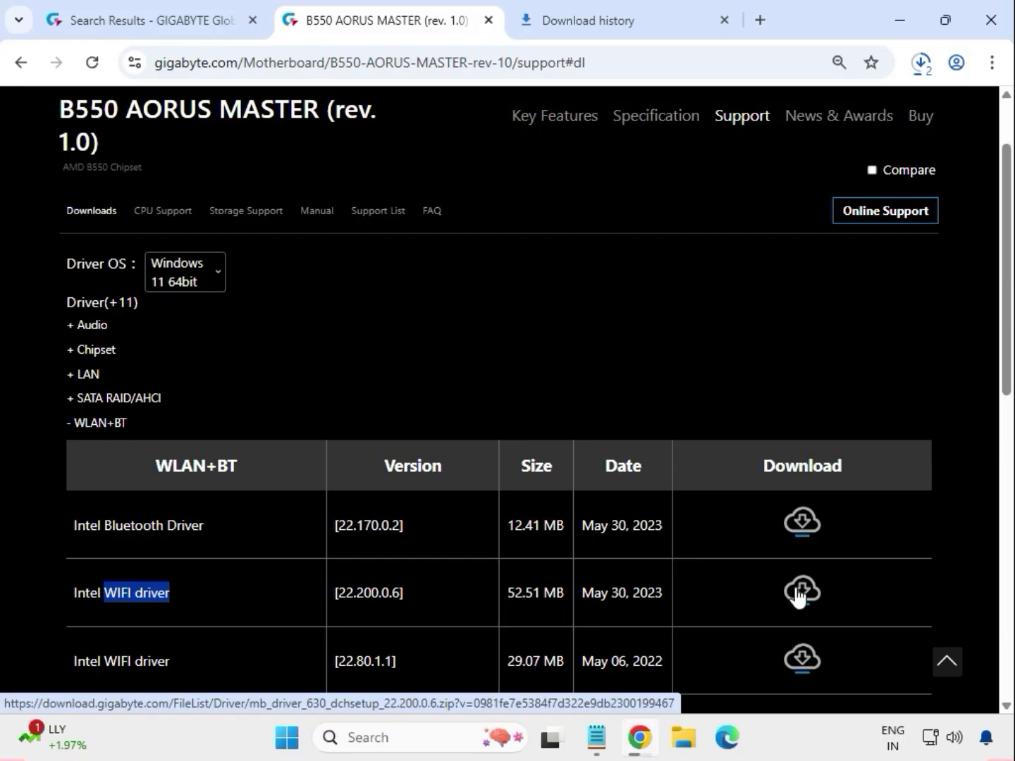
Show the downloaded Bluetooth driver archive in its folder from the recent downloads, and select all driver archives in File Explorer's Downloads folder.
{"action": "left_click", "coordinate": [922, 73]}
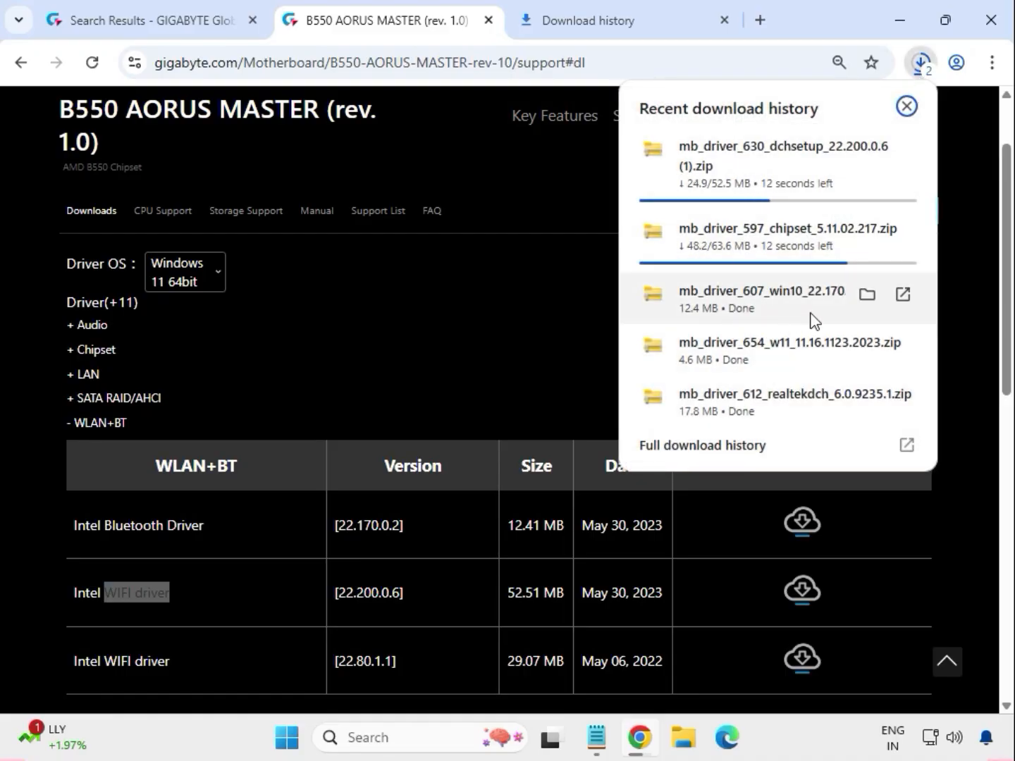
{"action": "left_click", "coordinate": [866, 295]}
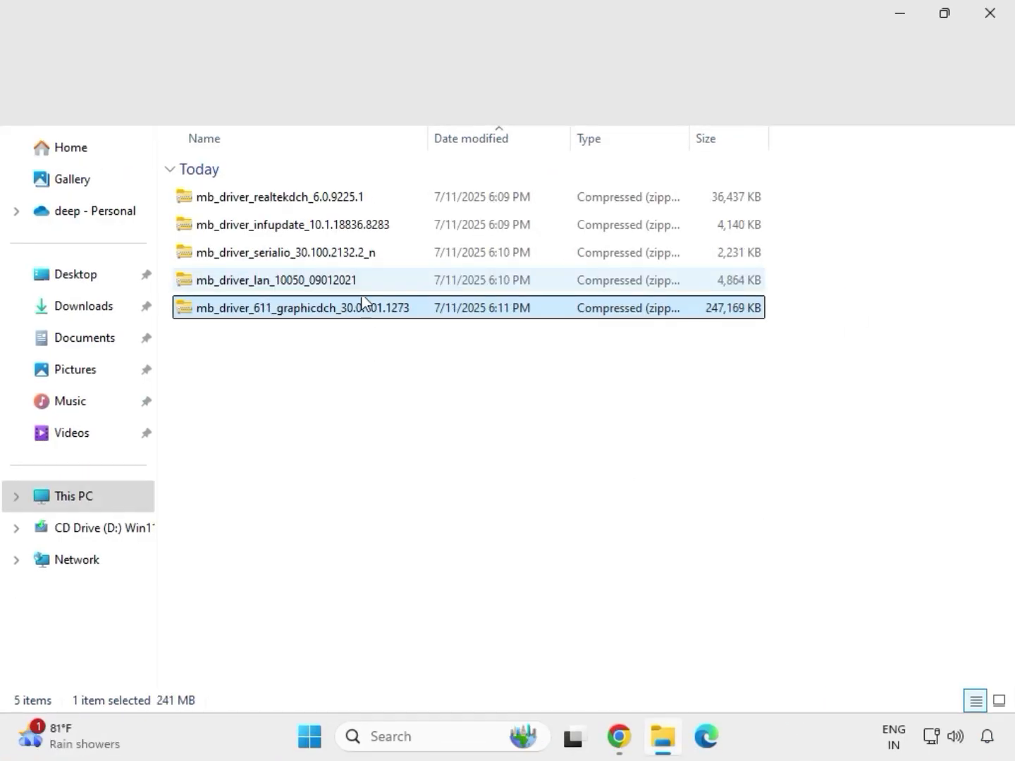
{"action": "left_click_drag", "start_coordinate": [364, 344], "coordinate": [314, 187]}
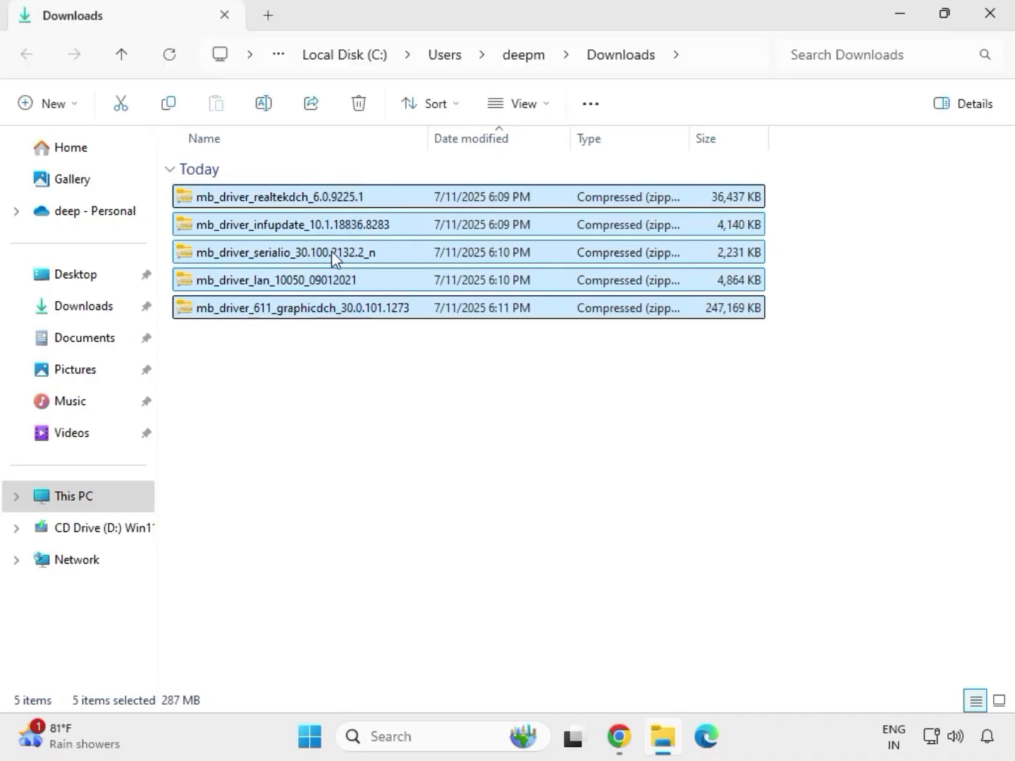
Extract the mb_driver_611_graphicdch_30.0.101.1273 archive to the suggested folder in Downloads and close the window showing the extracted files.
{"action": "left_click", "coordinate": [357, 315]}
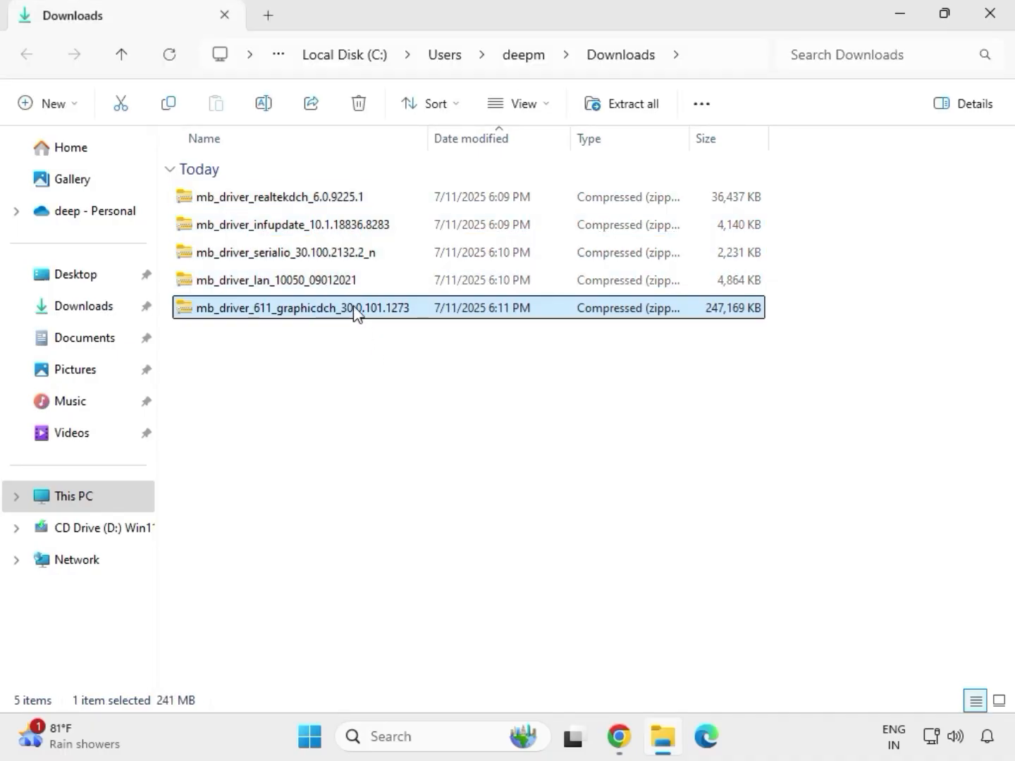
{"action": "right_click", "coordinate": [354, 312]}
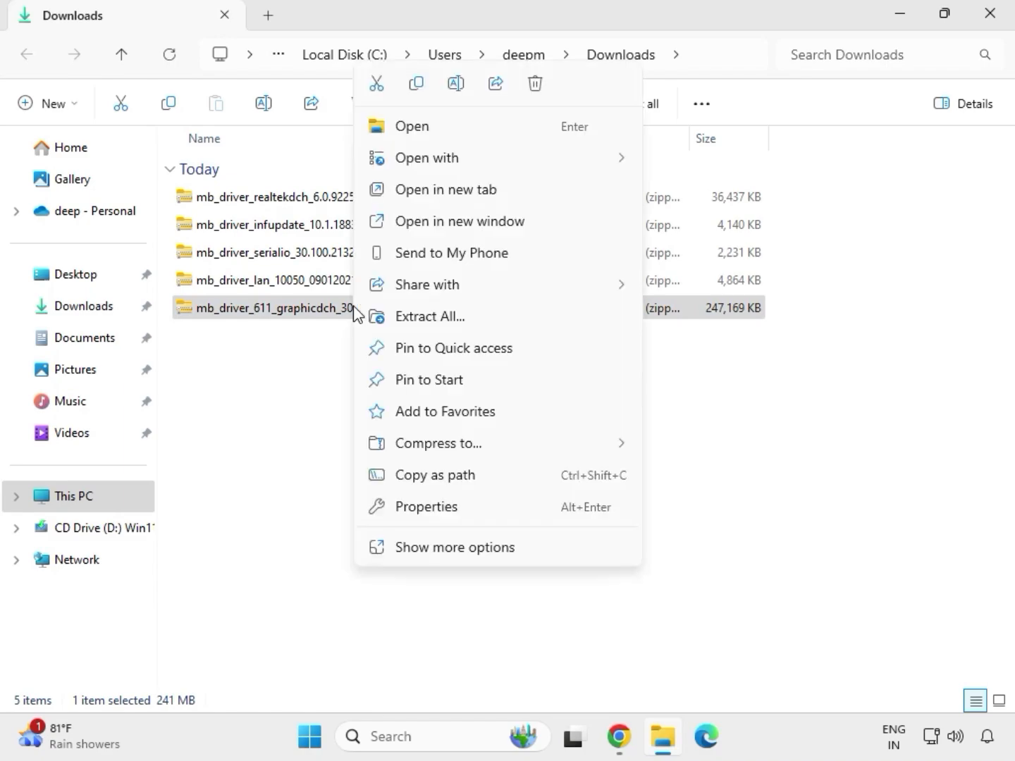
{"action": "left_click", "coordinate": [456, 553]}
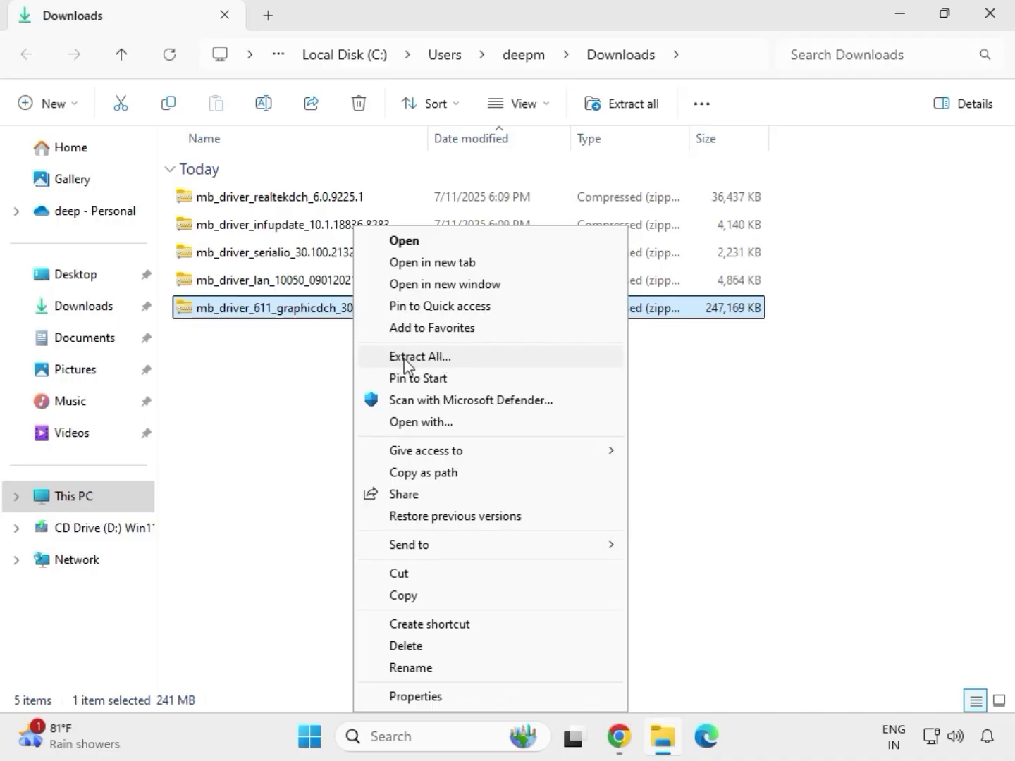
{"action": "left_click", "coordinate": [428, 358]}
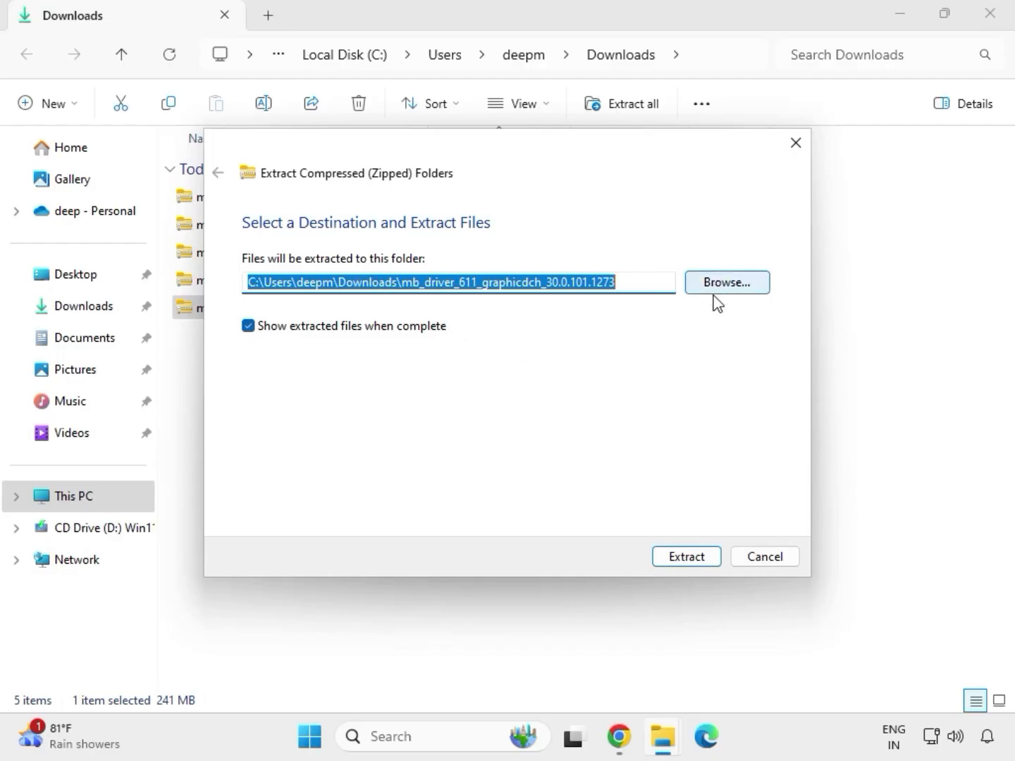
{"action": "left_click", "coordinate": [692, 559]}
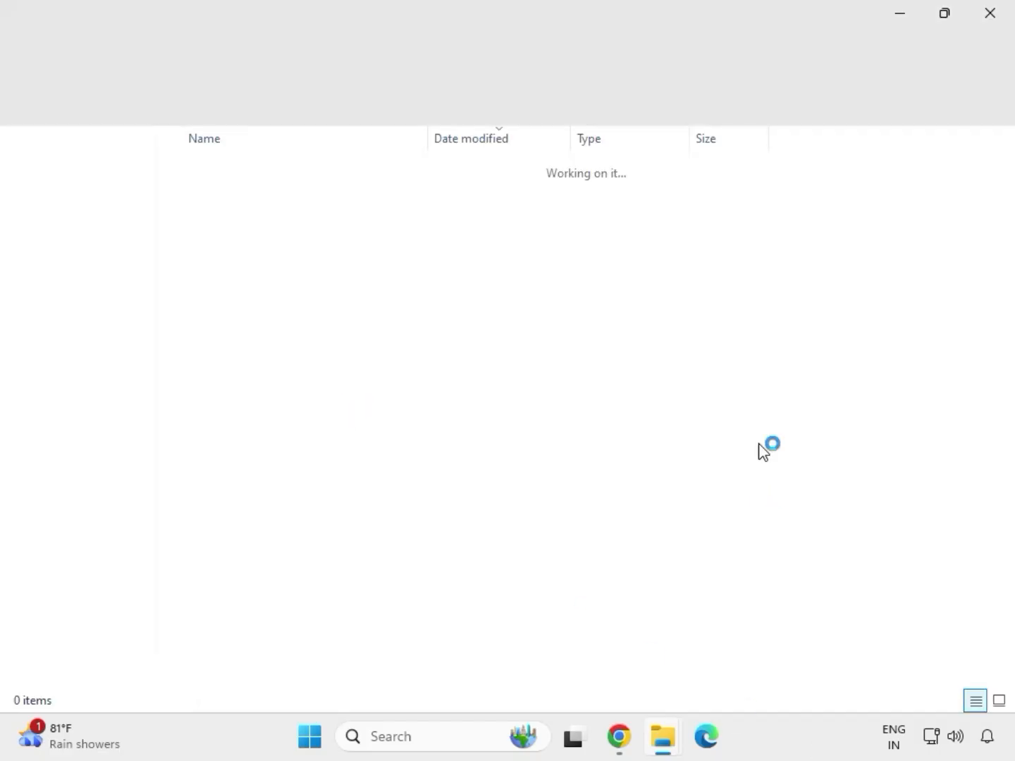
{"action": "left_click", "coordinate": [989, 22]}
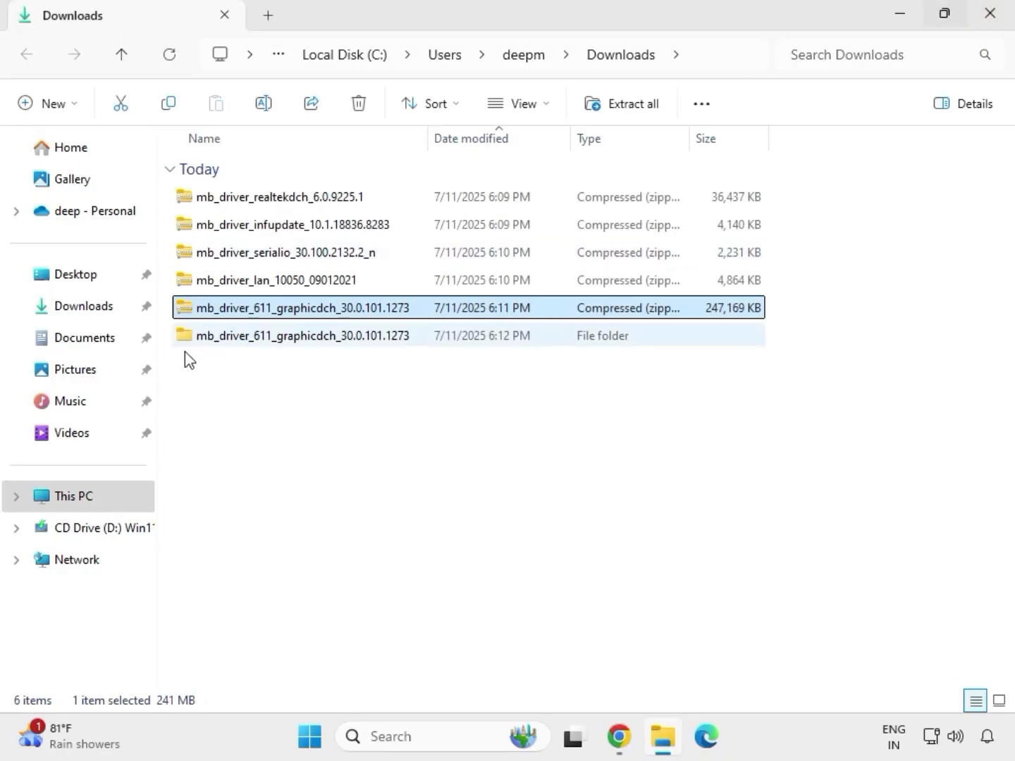
Extract the mb_driver_lan_10050_09012021 archive to the suggested folder in Downloads and close the window showing the extracted files.
{"action": "left_click", "coordinate": [258, 285]}
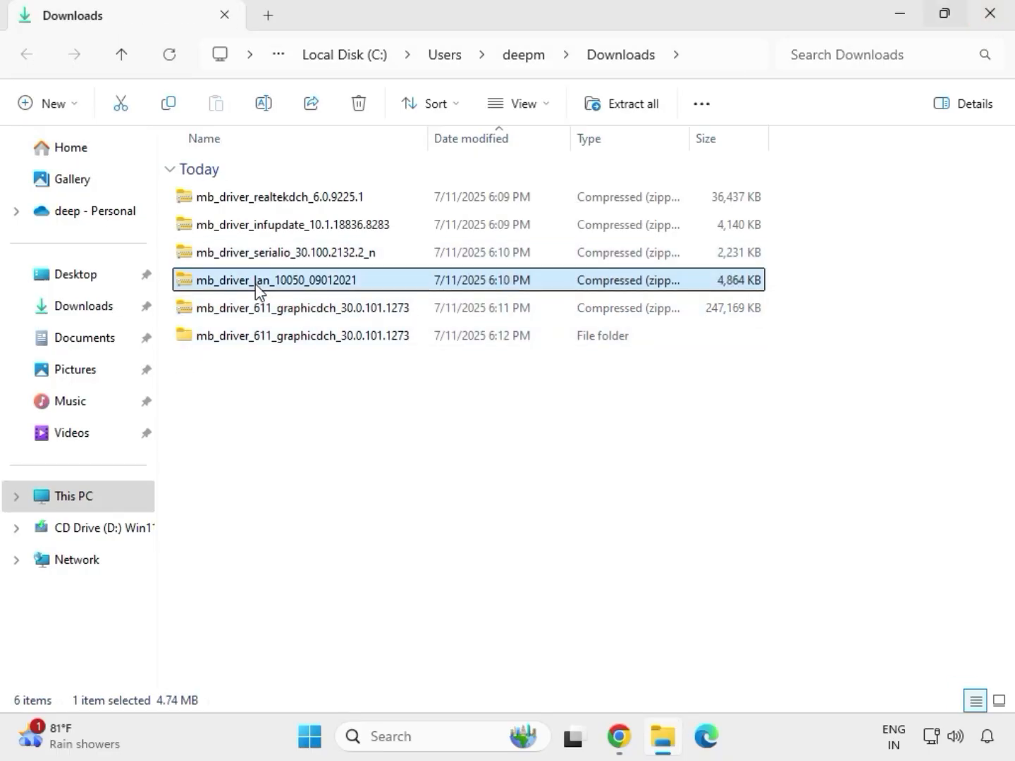
{"action": "right_click", "coordinate": [256, 285]}
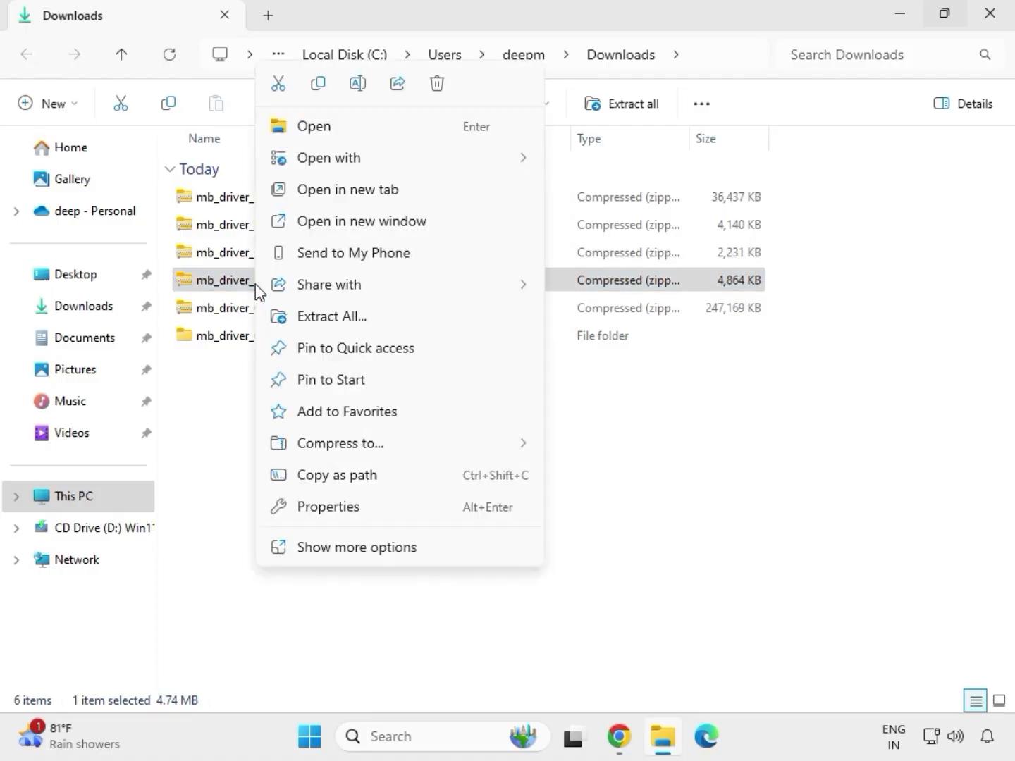
{"action": "left_click", "coordinate": [336, 556]}
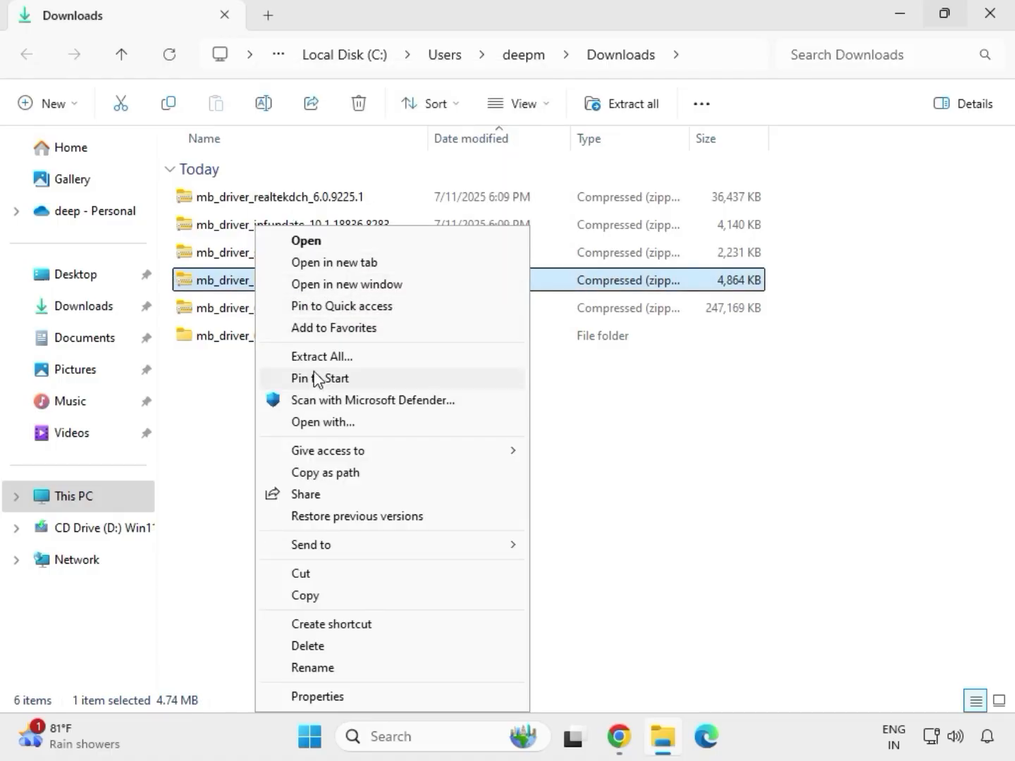
{"action": "left_click", "coordinate": [322, 359]}
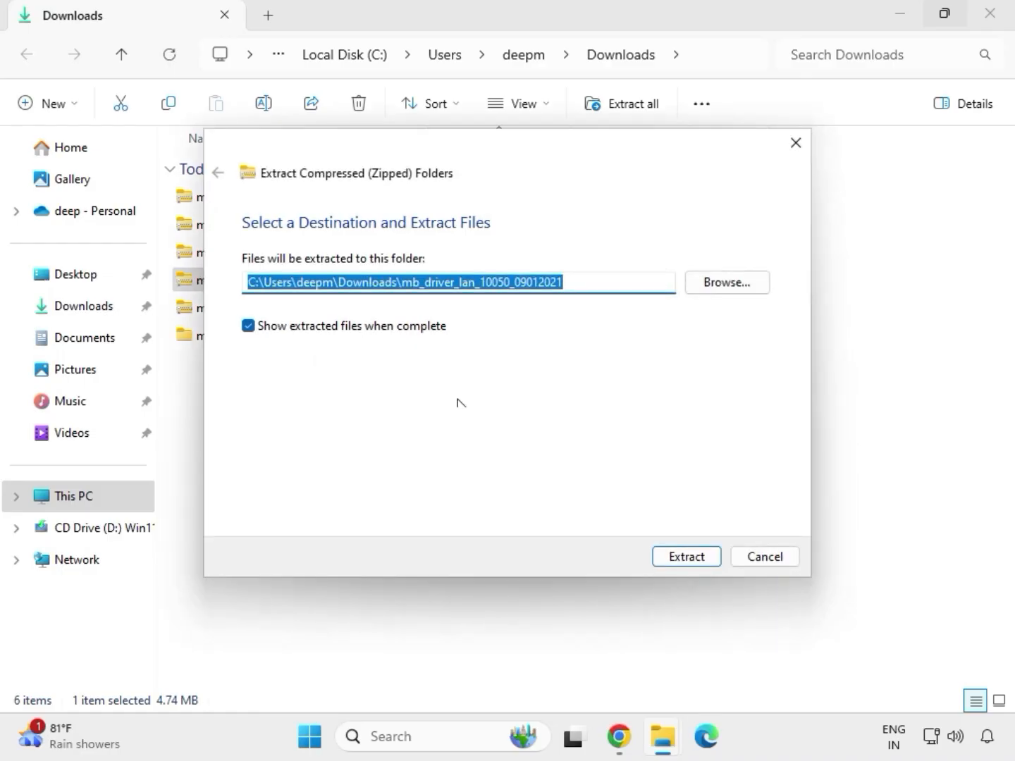
{"action": "left_click", "coordinate": [681, 562]}
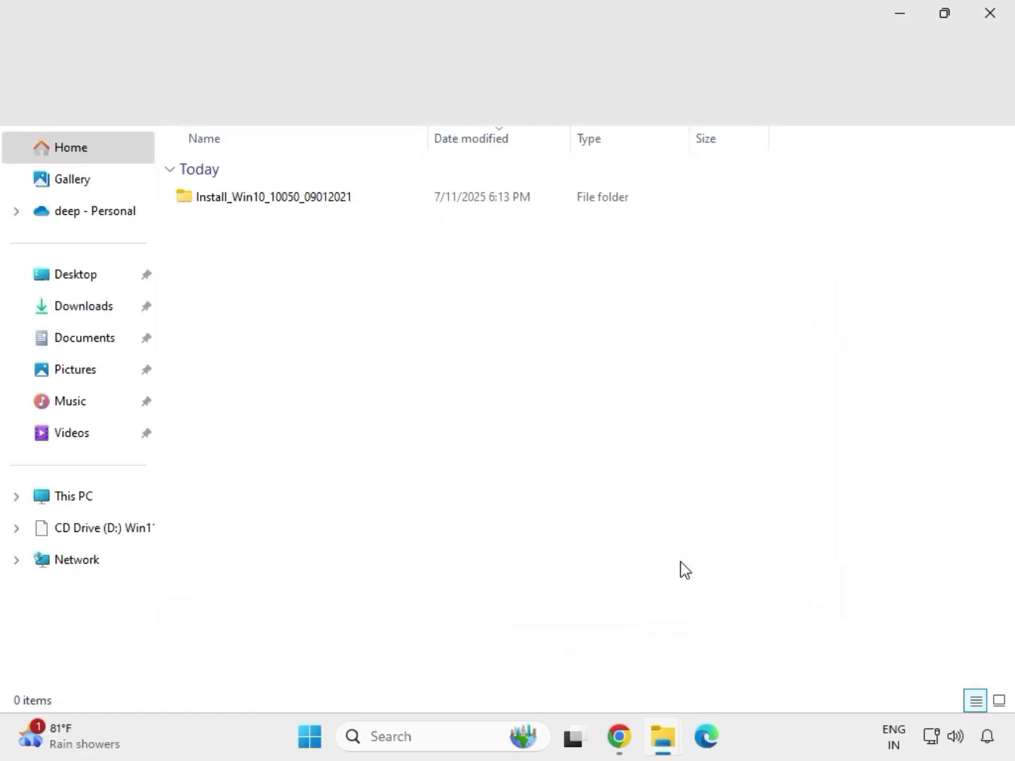
{"action": "left_click", "coordinate": [991, 14]}
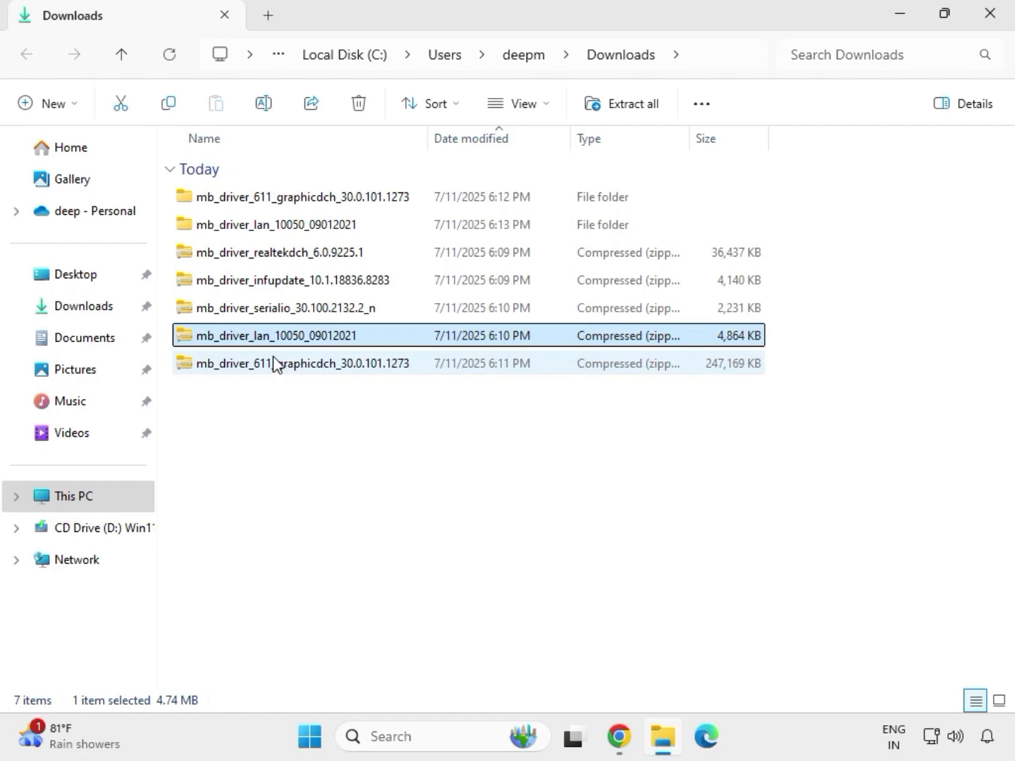
Extract the mb_driver_serialio_30.100.2132.2_n archive to its suggested folder and close the window showing the extracted files.
{"action": "left_click", "coordinate": [252, 313]}
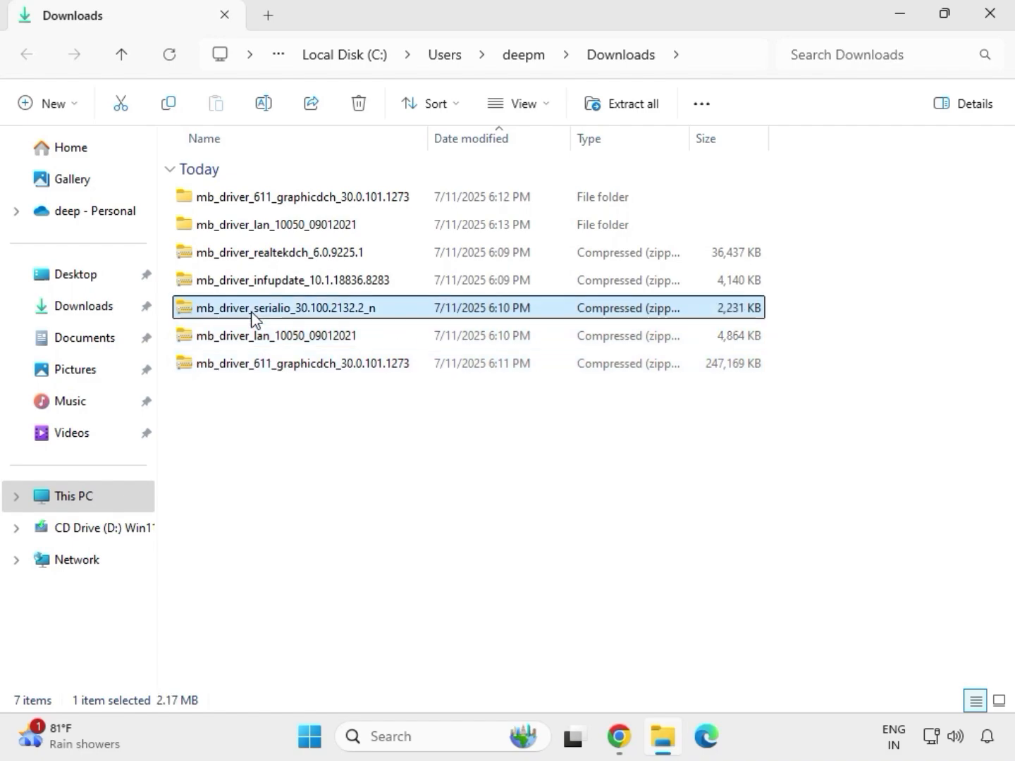
{"action": "right_click", "coordinate": [253, 317]}
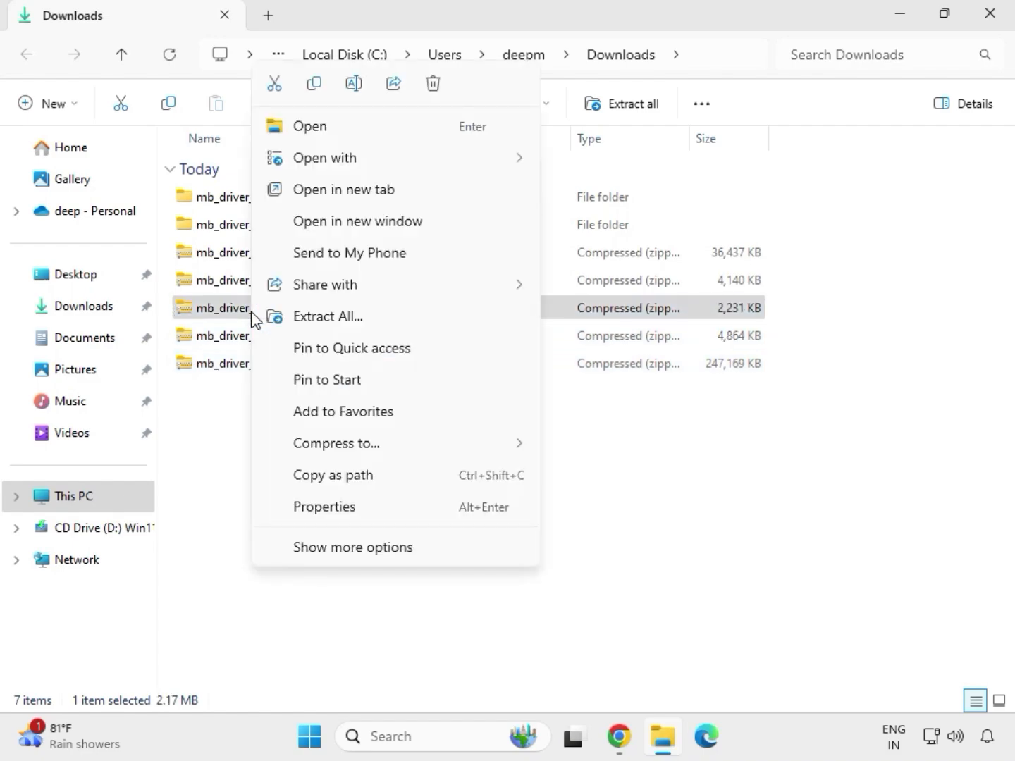
{"action": "left_click", "coordinate": [308, 317]}
{"action": "left_click", "coordinate": [679, 556]}
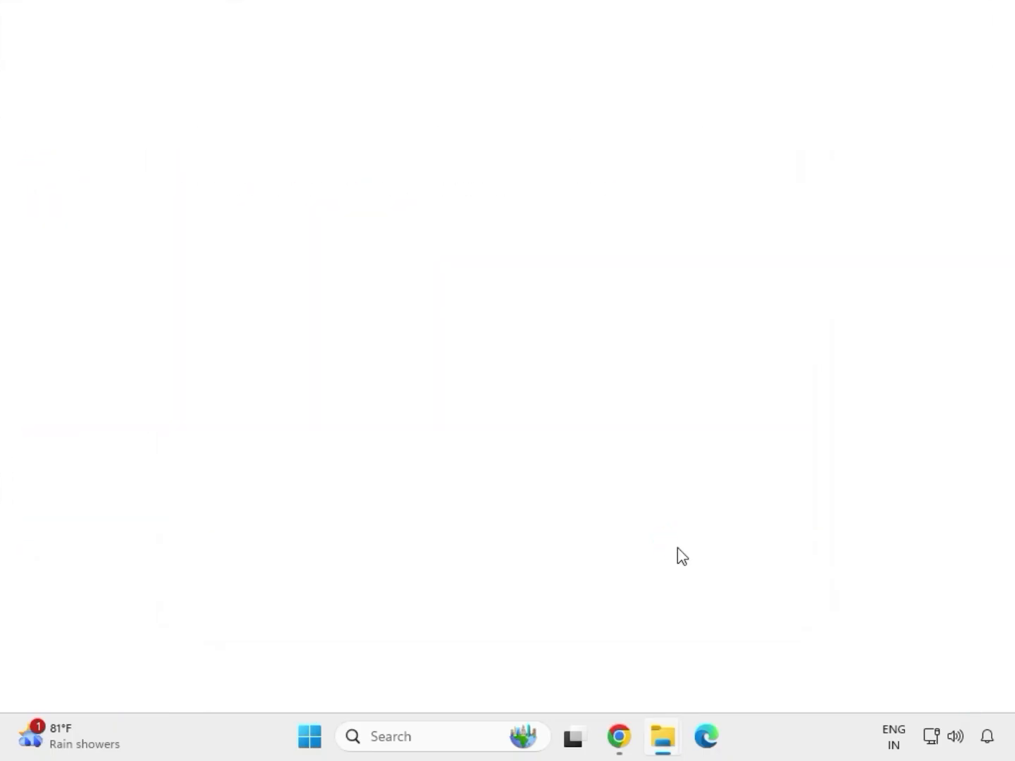
{"action": "left_click", "coordinate": [991, 17]}
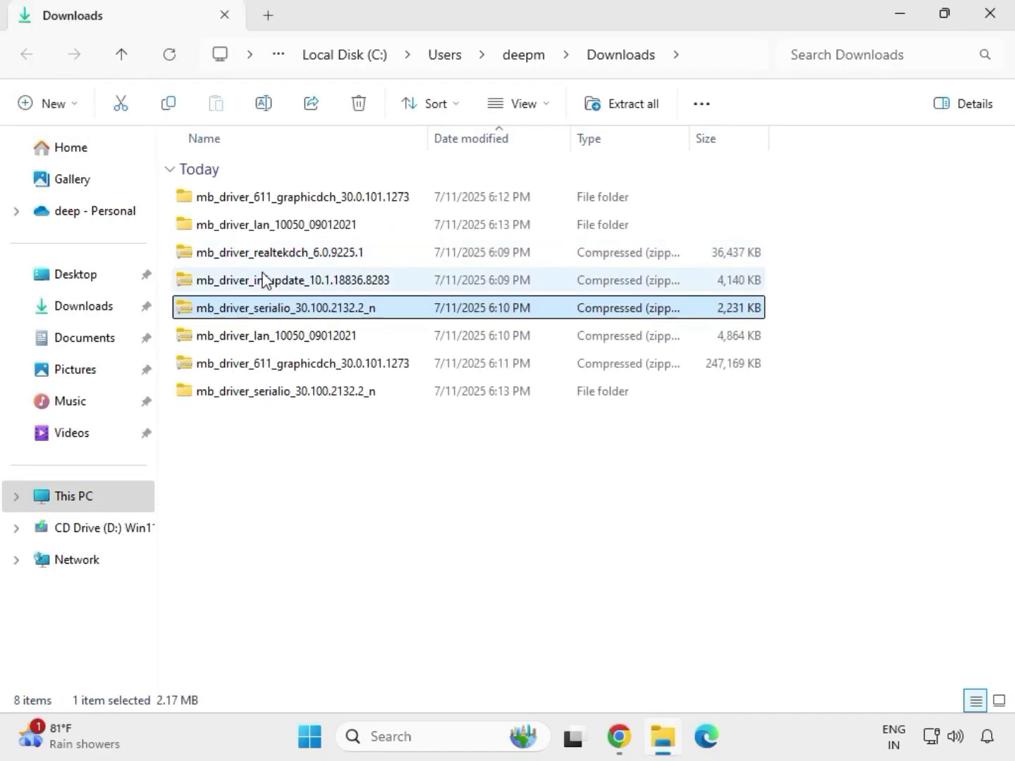
Extract the mb_driver_infupdate_10.1.18836.8283 archive to its suggested folder and close the window showing the extracted files.
{"action": "left_click", "coordinate": [262, 283]}
{"action": "right_click", "coordinate": [263, 283]}
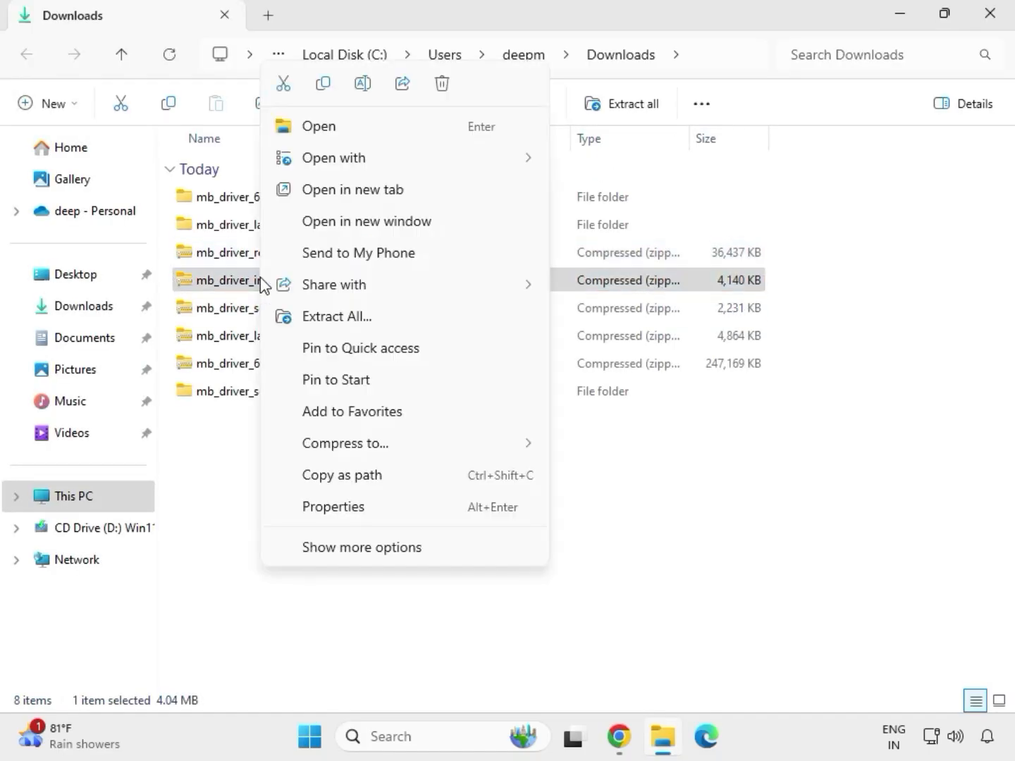
{"action": "left_click", "coordinate": [356, 318]}
{"action": "left_click", "coordinate": [678, 558]}
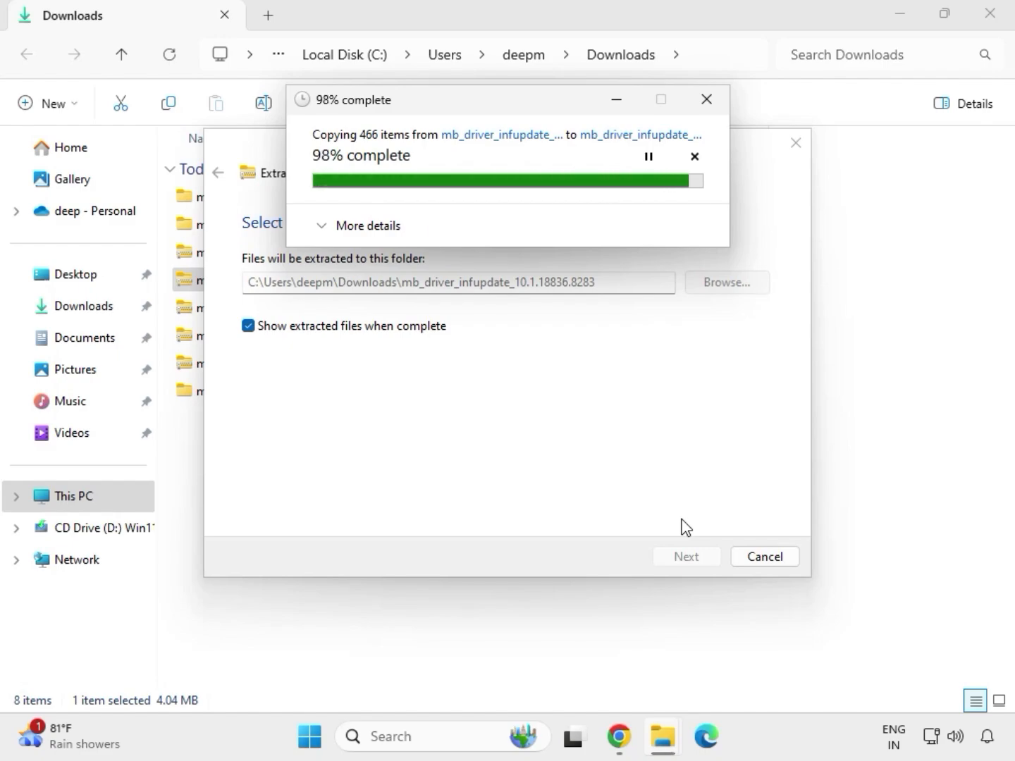
{"action": "left_click", "coordinate": [991, 15]}
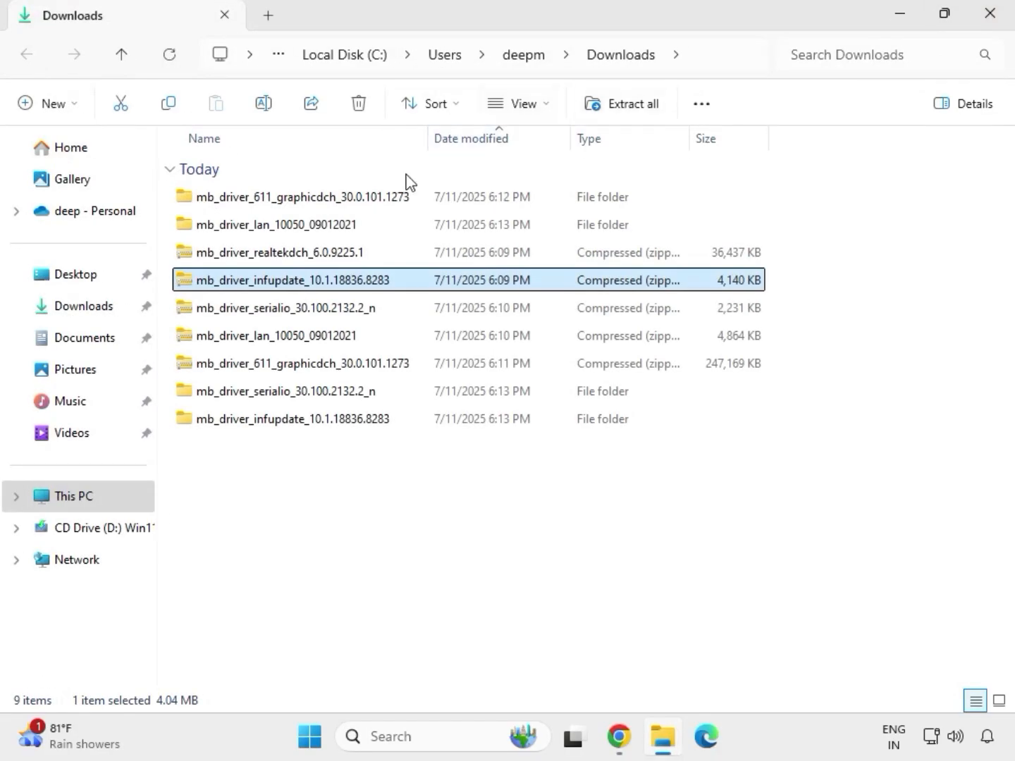
Extract the mb_driver_realtekdch_6.0.9225.1 archive to its suggested folder and close the window showing the extracted files.
{"action": "left_click", "coordinate": [273, 257]}
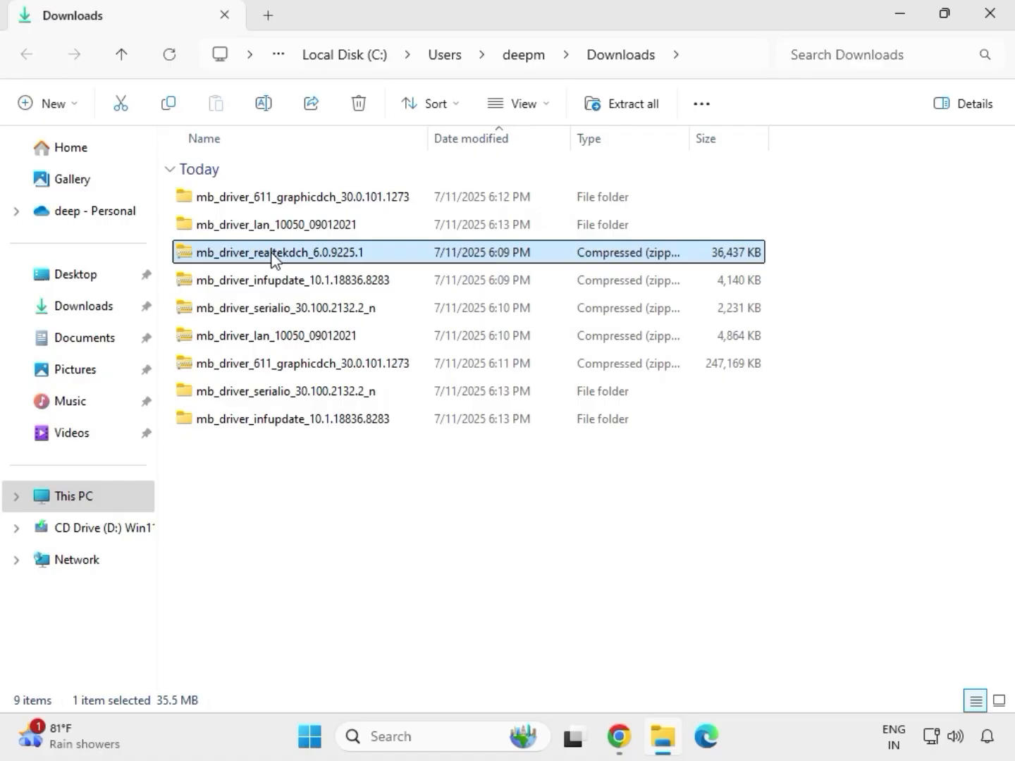
{"action": "right_click", "coordinate": [273, 257]}
{"action": "left_click", "coordinate": [334, 320]}
{"action": "left_click", "coordinate": [663, 556]}
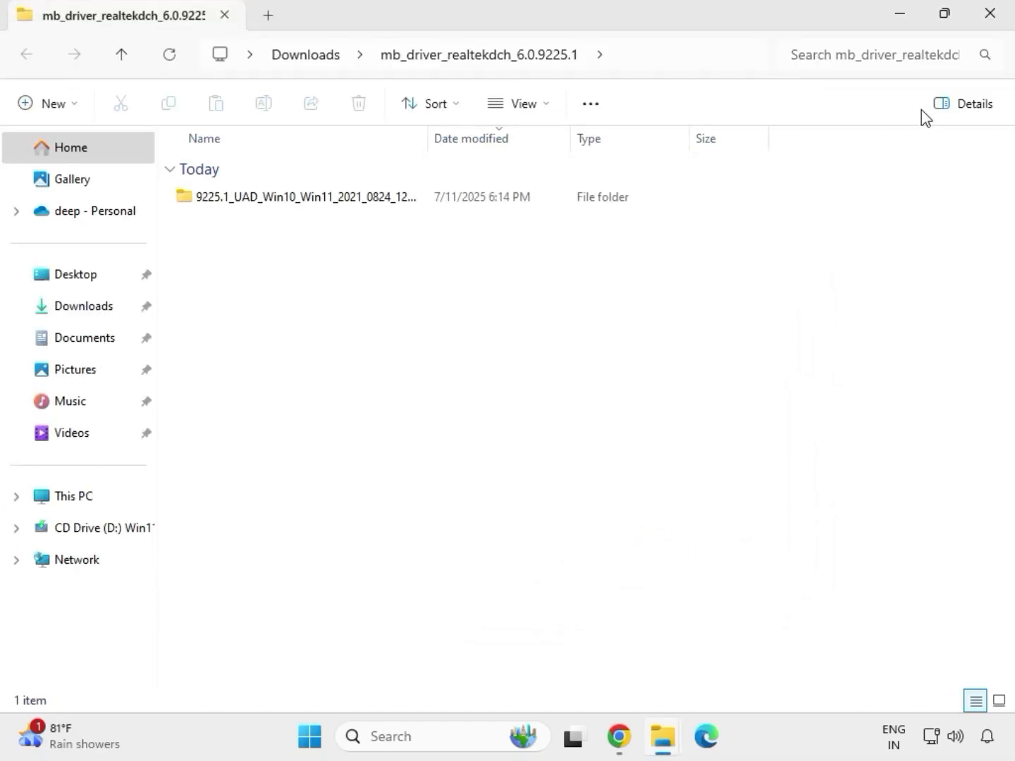
{"action": "left_click", "coordinate": [990, 16]}
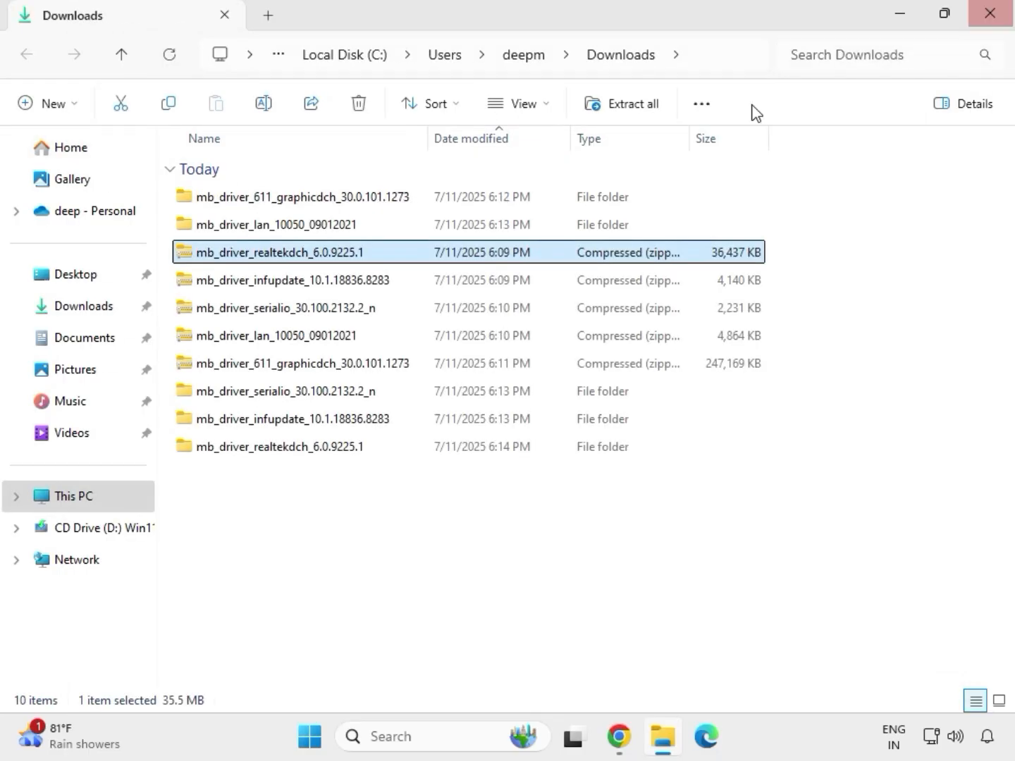
Refresh the Downloads folder listing and select the extracted driver folders.
{"action": "left_click", "coordinate": [480, 567]}
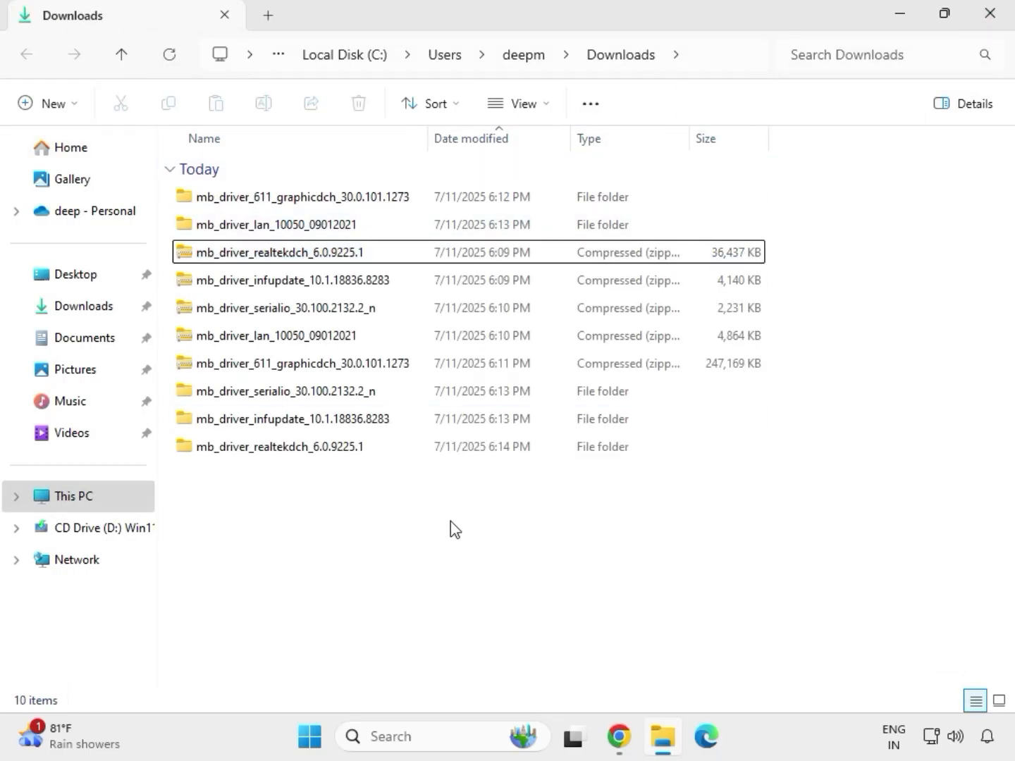
{"action": "right_click", "coordinate": [426, 527]}
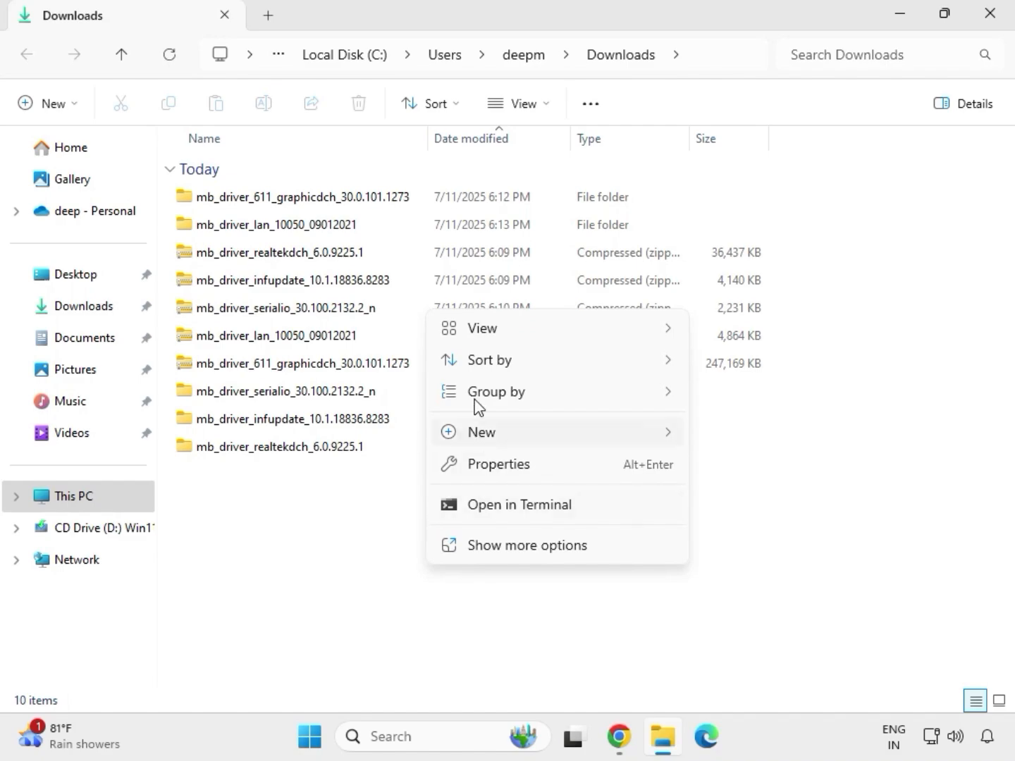
{"action": "mouse_move", "coordinate": [480, 439]}
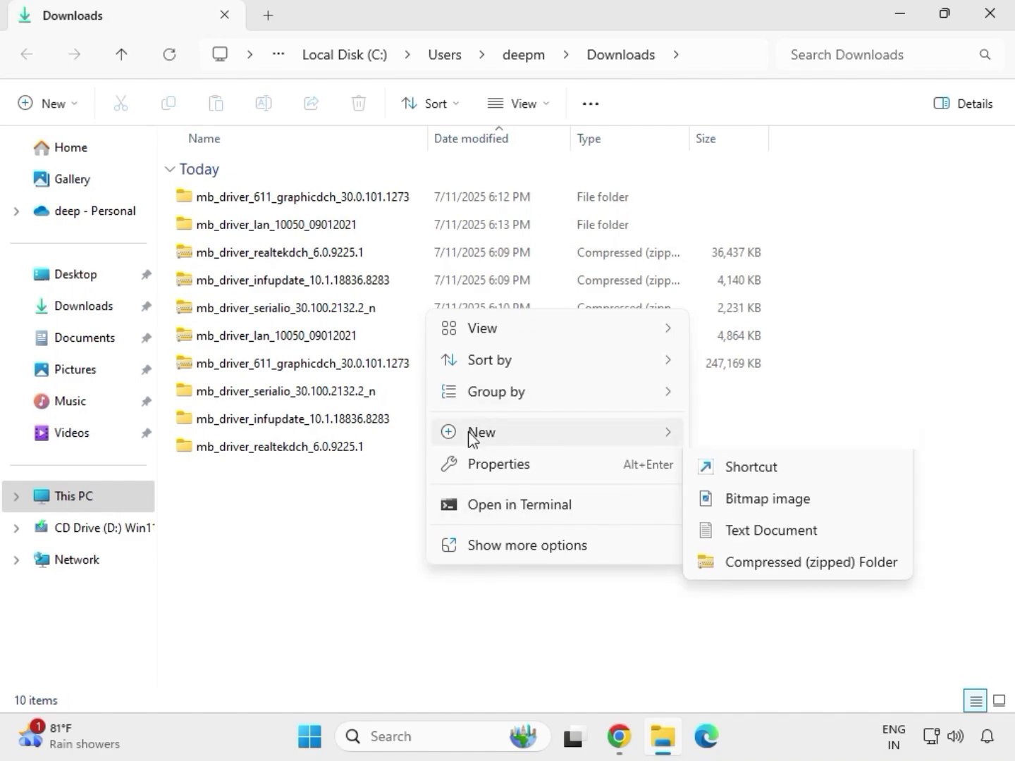
{"action": "left_click", "coordinate": [403, 504]}
{"action": "right_click", "coordinate": [402, 503]}
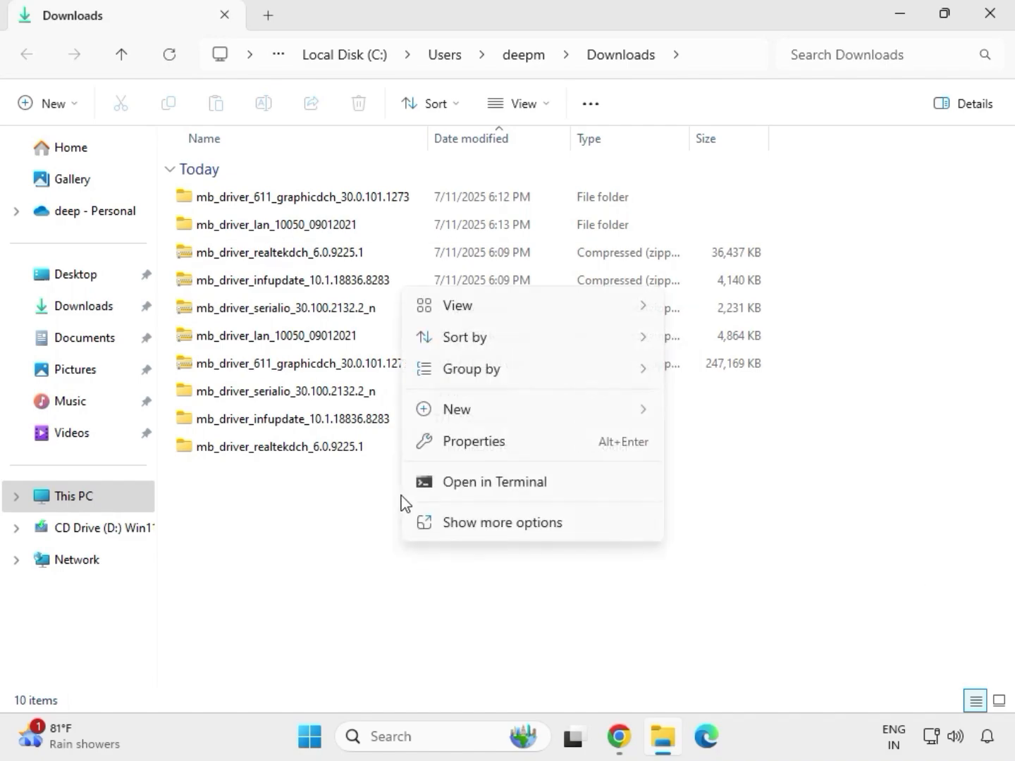
{"action": "left_click", "coordinate": [462, 522]}
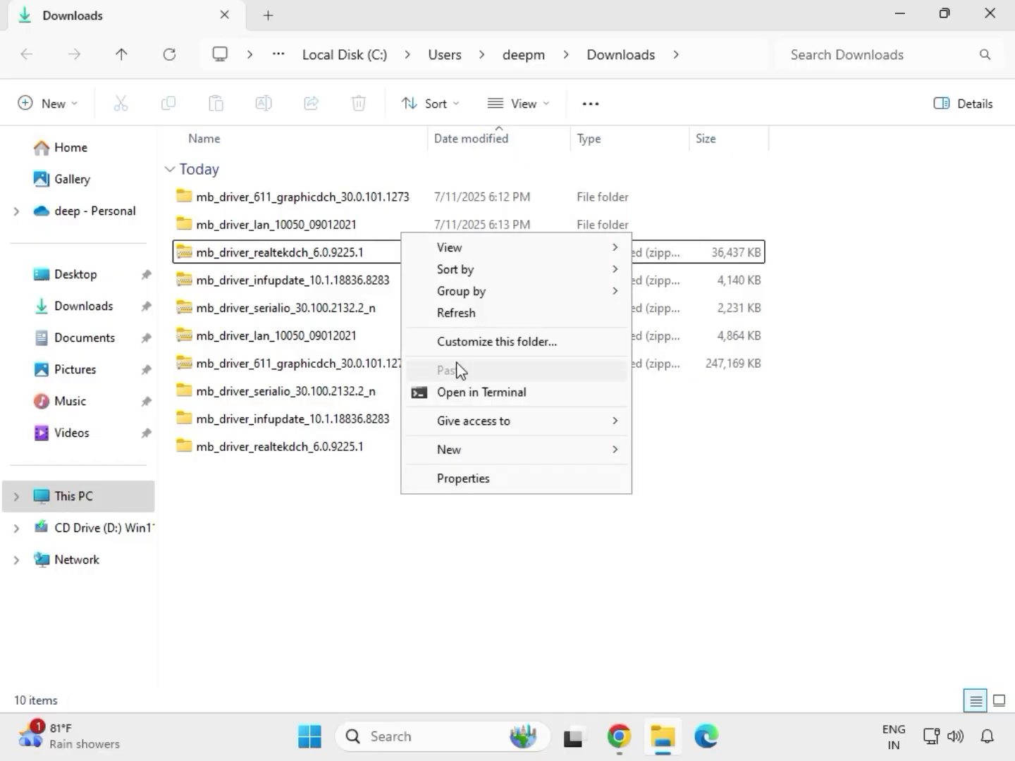
{"action": "left_click", "coordinate": [457, 314]}
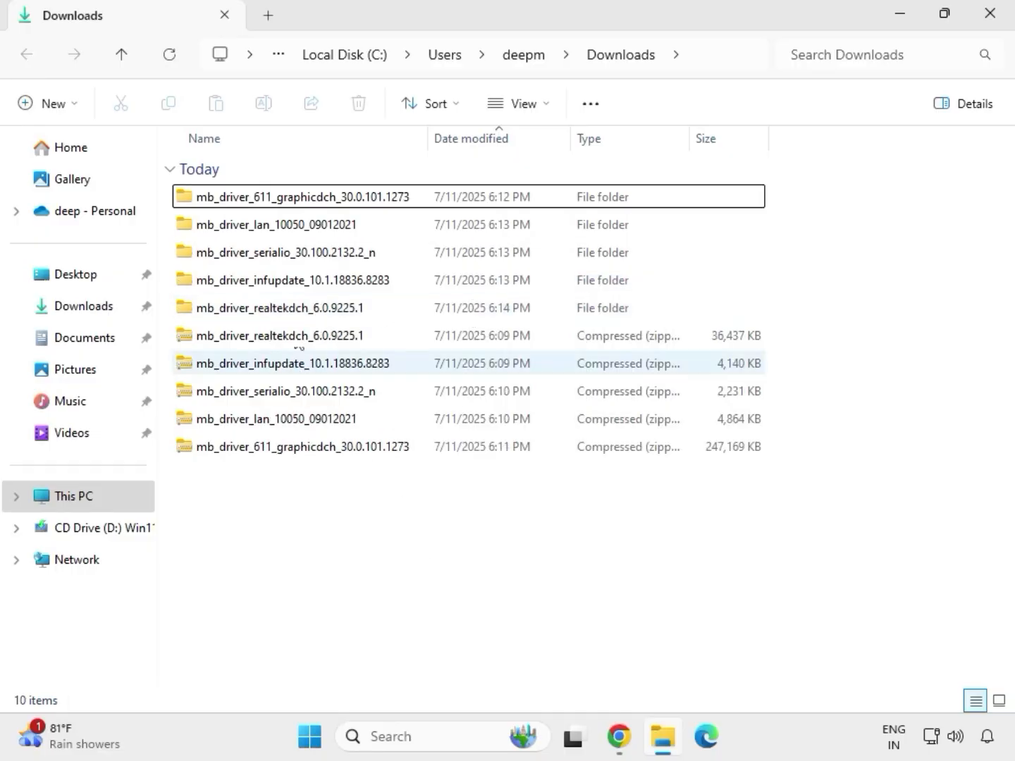
{"action": "left_click_drag", "start_coordinate": [764, 321], "coordinate": [332, 215]}
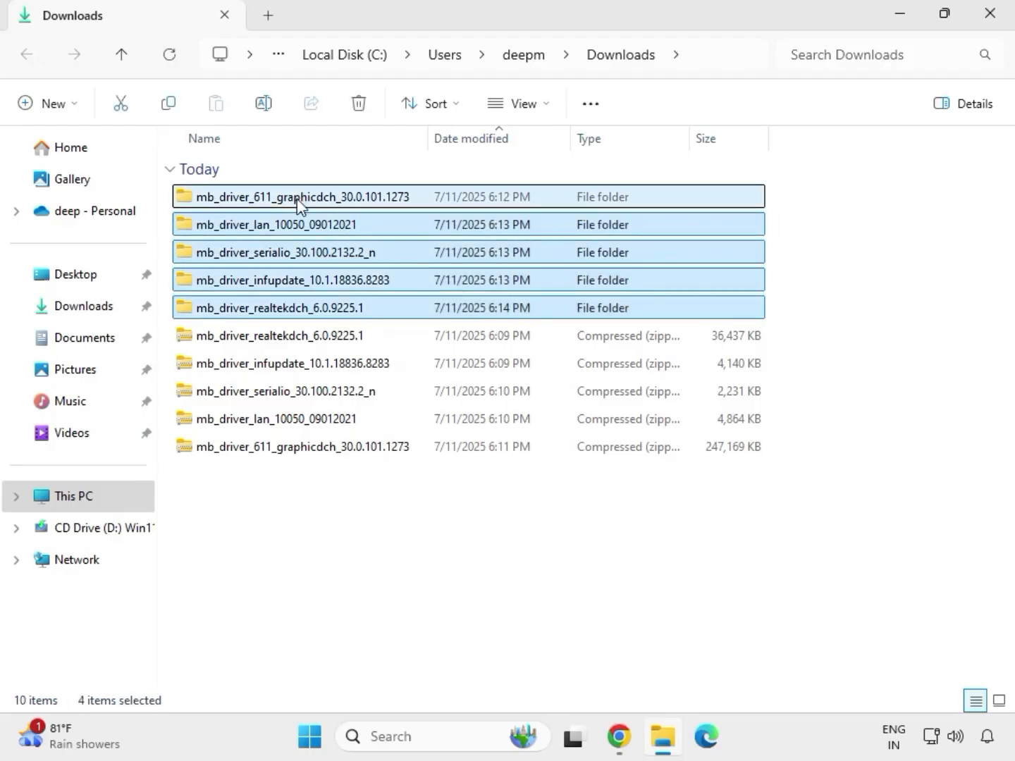
Run the mb_driver_611_graphicdch_30.0.101.1273 application from its extracted folder as administrator, allow it to make changes, and close the folder window.
{"action": "left_click", "coordinate": [297, 204]}
{"action": "double_click", "coordinate": [323, 201]}
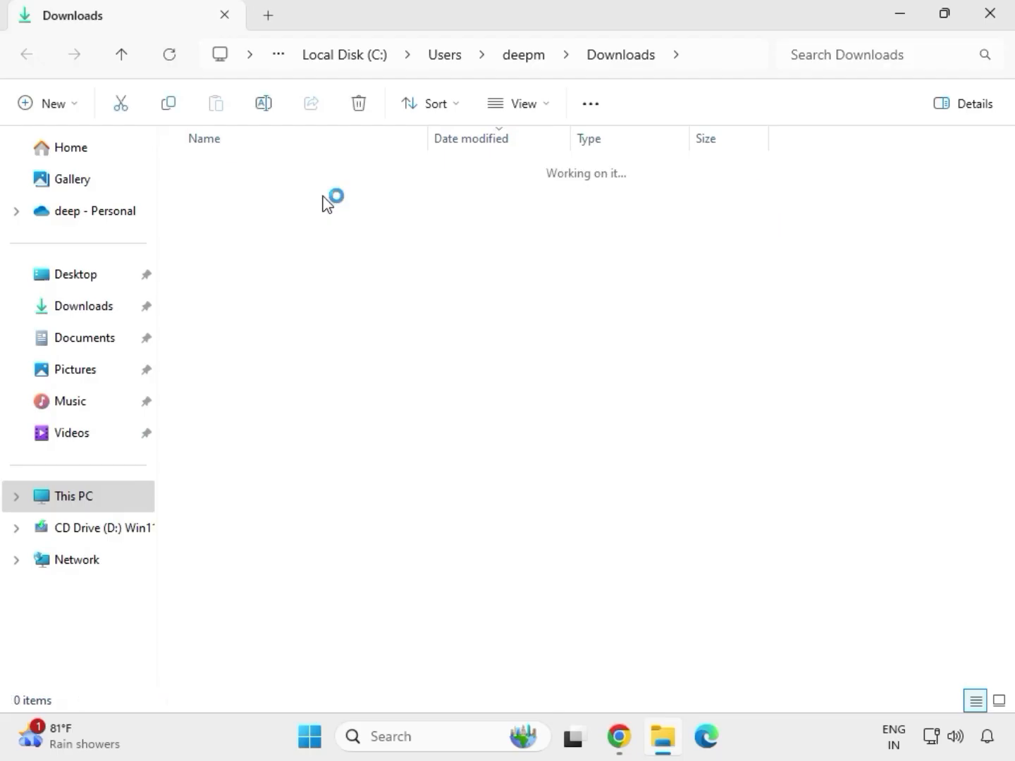
{"action": "left_click", "coordinate": [283, 202]}
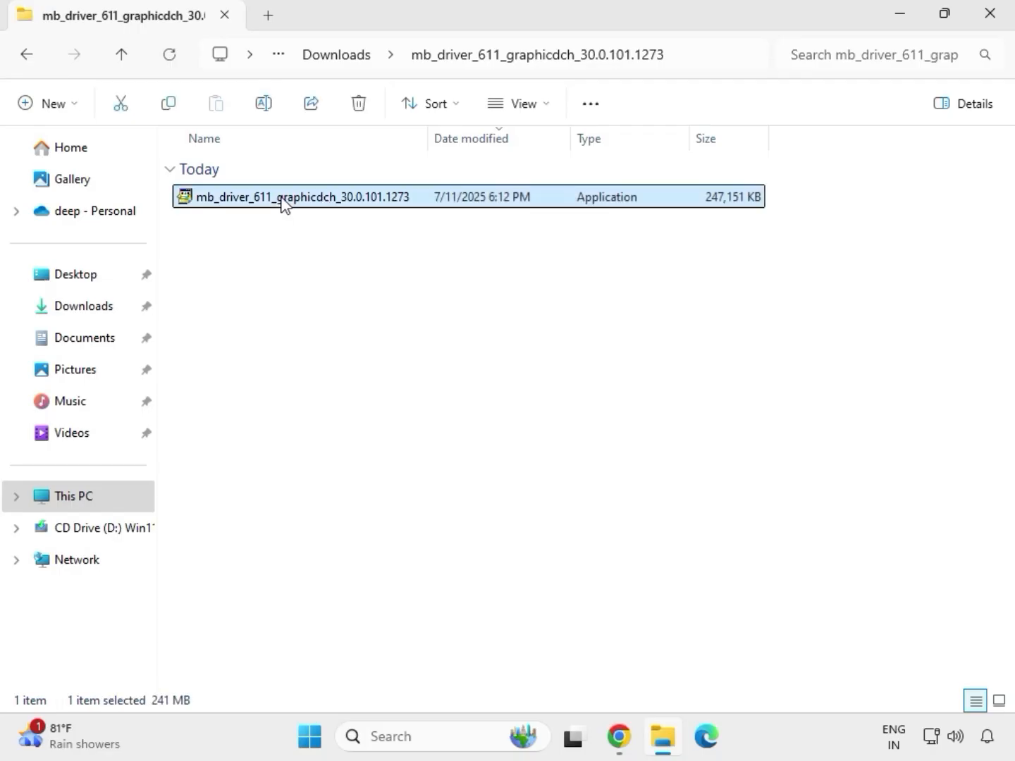
{"action": "right_click", "coordinate": [289, 199]}
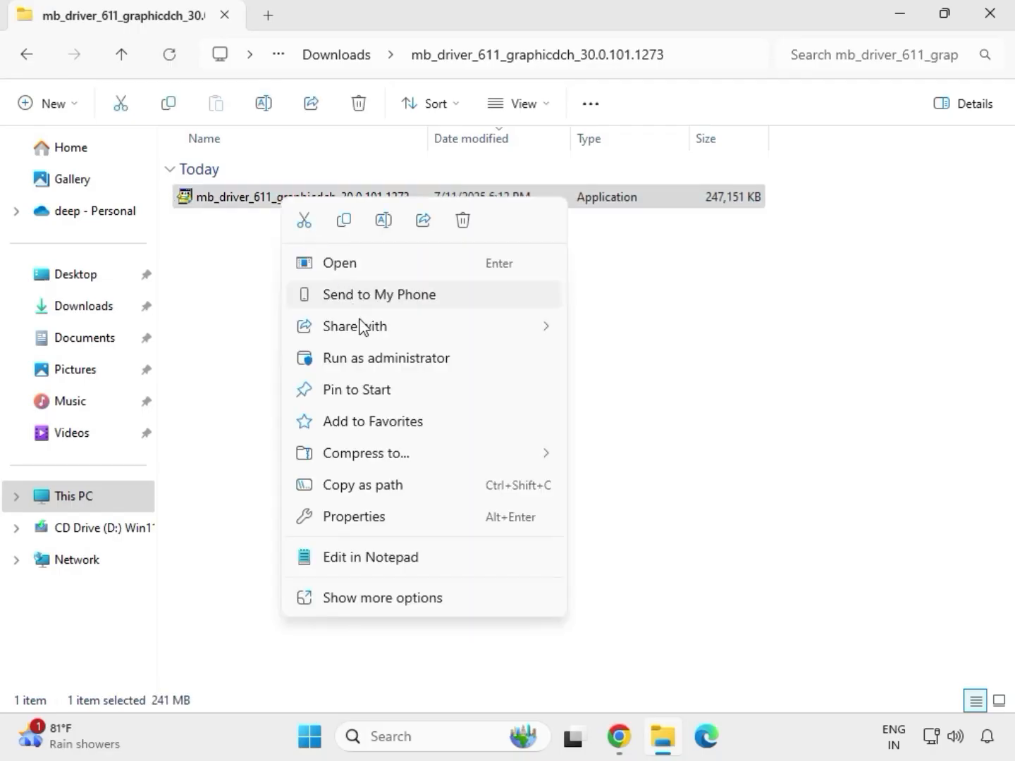
{"action": "left_click", "coordinate": [371, 360]}
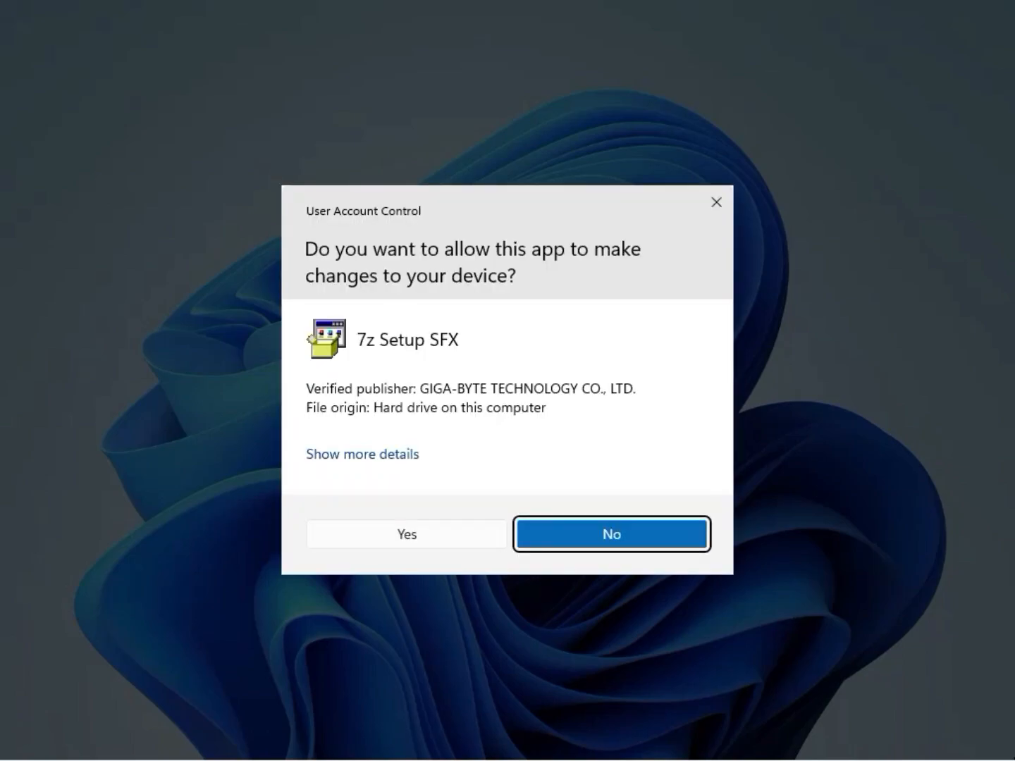
{"action": "left_click", "coordinate": [424, 536]}
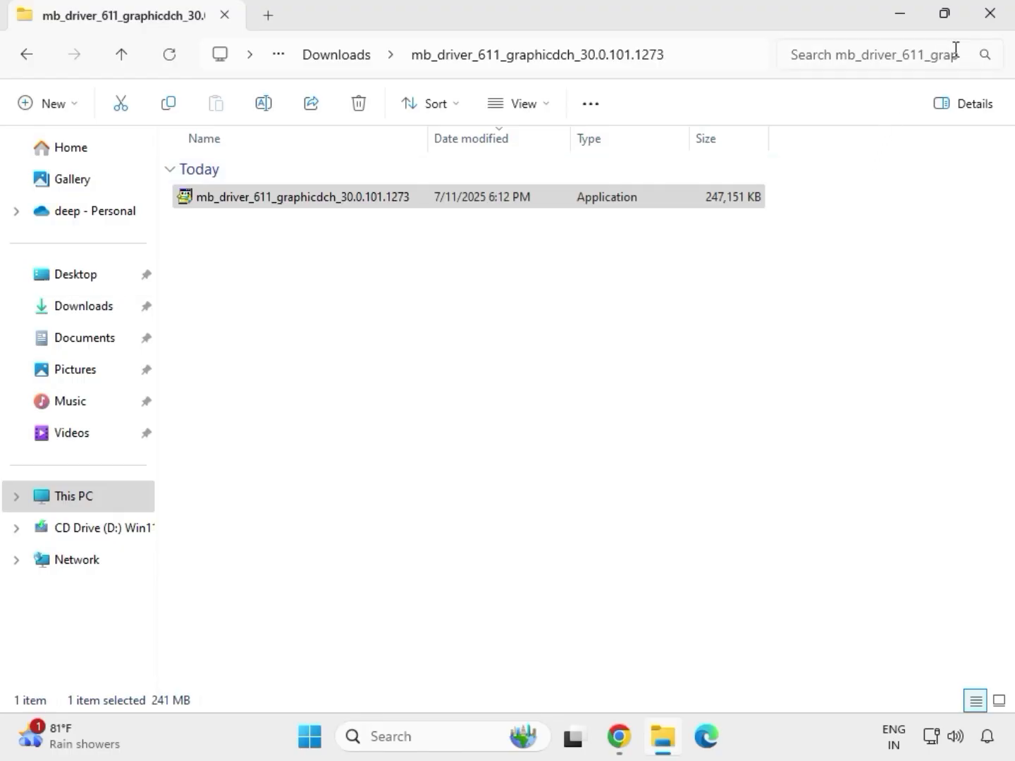
{"action": "left_click", "coordinate": [1001, 24]}
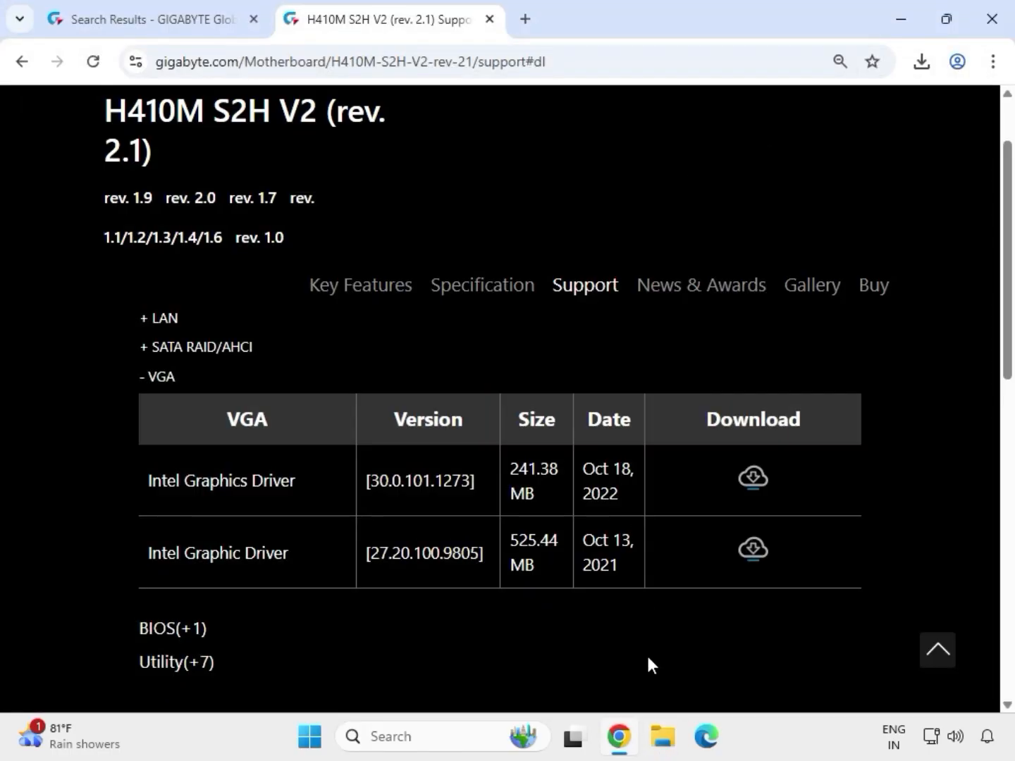
Reopen the Downloads folder in File Explorer and open the extracted mb_driver_lan_10050_09012021 folder.
{"action": "left_click", "coordinate": [664, 744]}
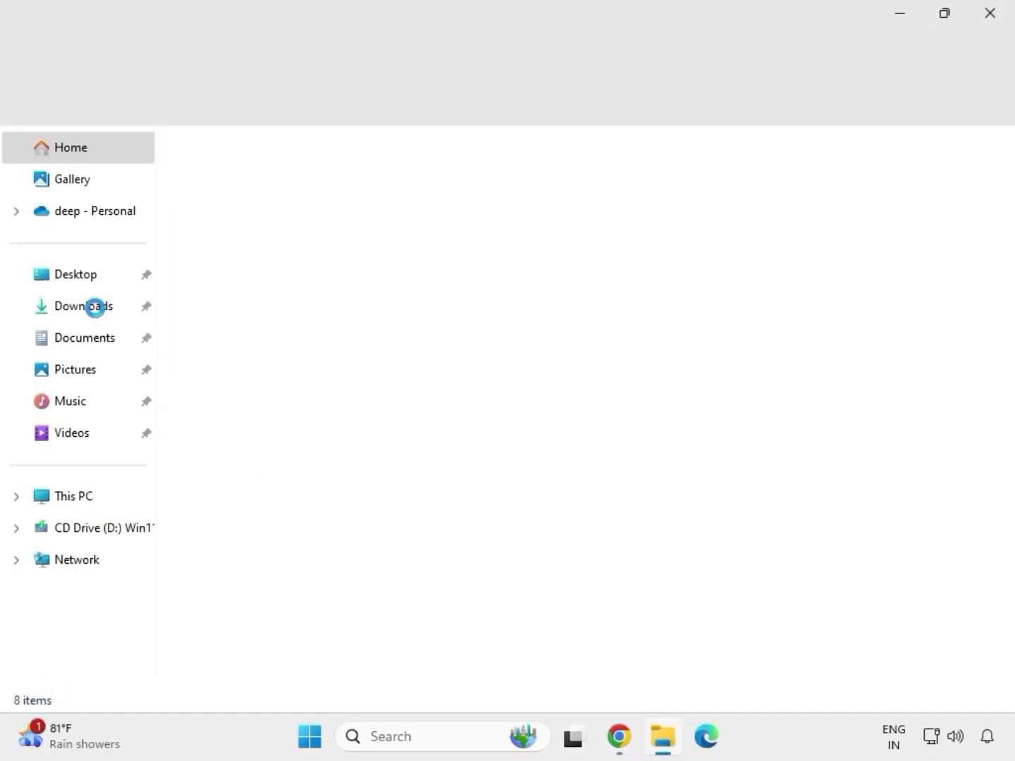
{"action": "left_click", "coordinate": [95, 314]}
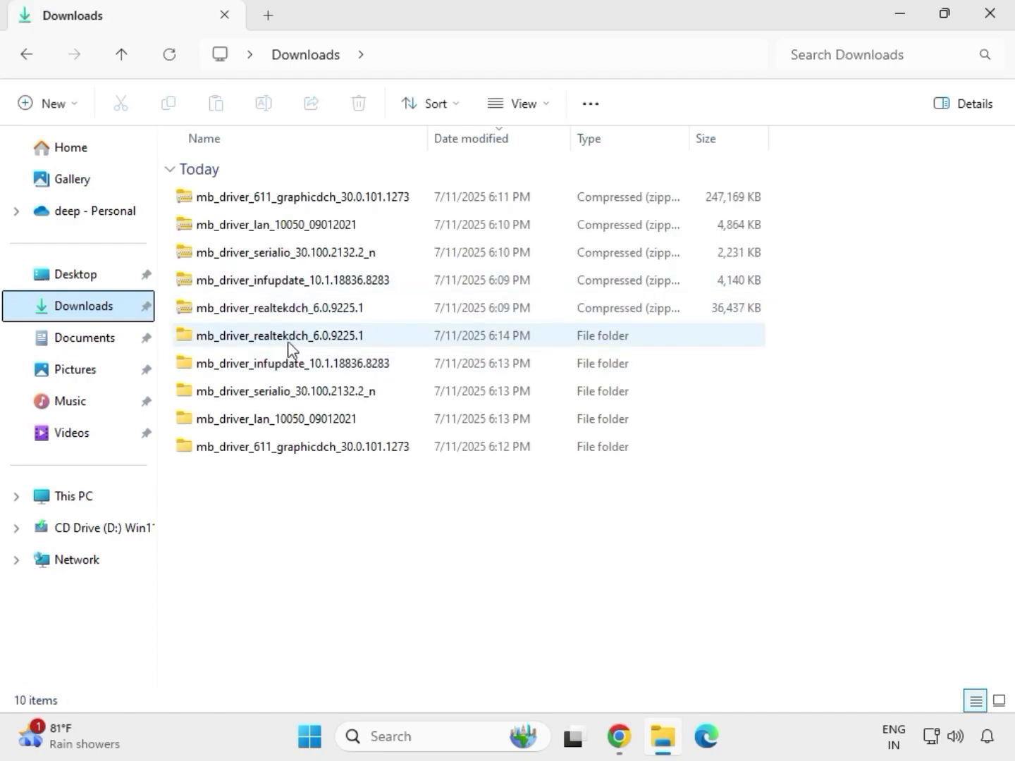
{"action": "left_click", "coordinate": [288, 344]}
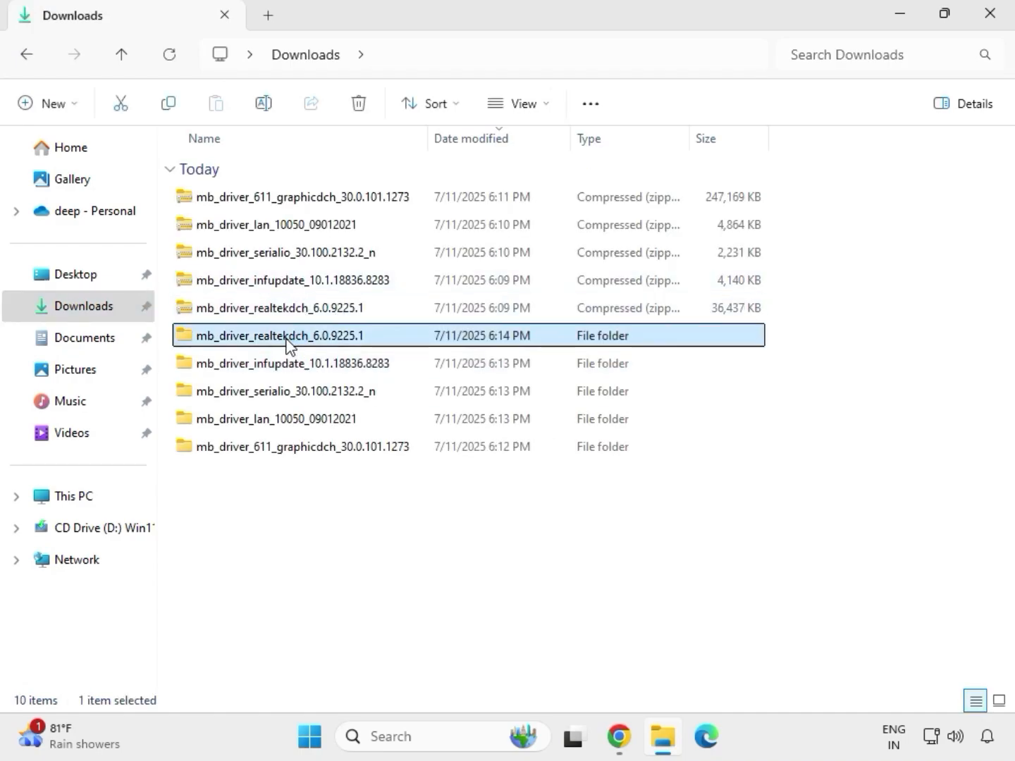
{"action": "left_click", "coordinate": [328, 450]}
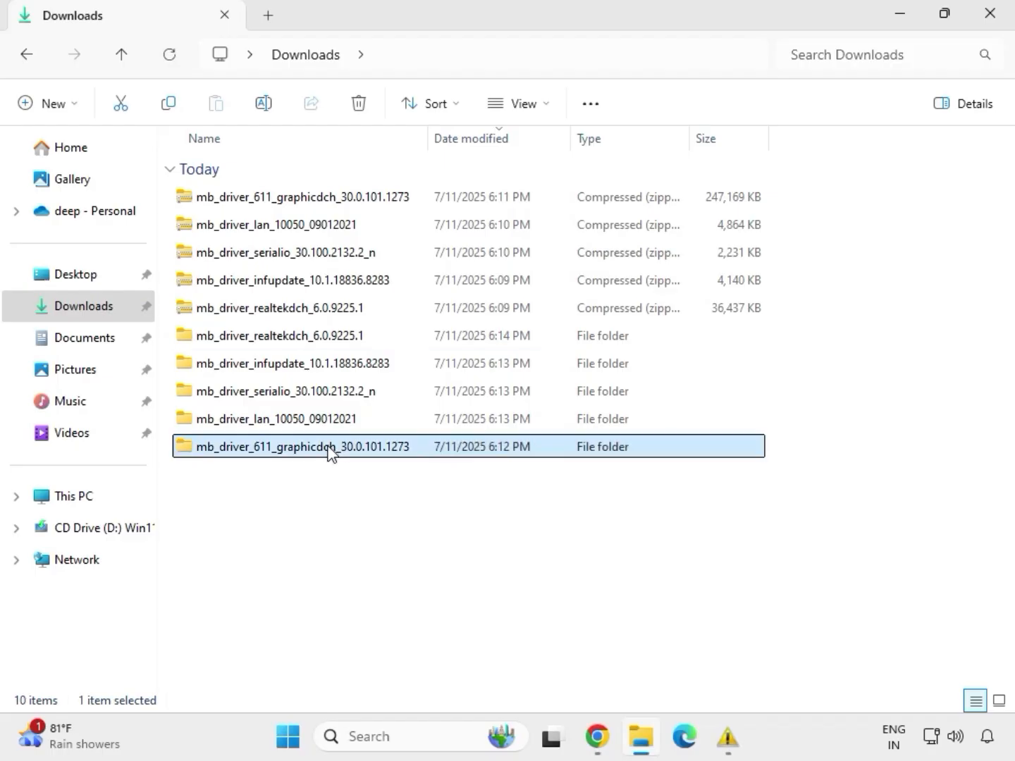
{"action": "left_click", "coordinate": [314, 420]}
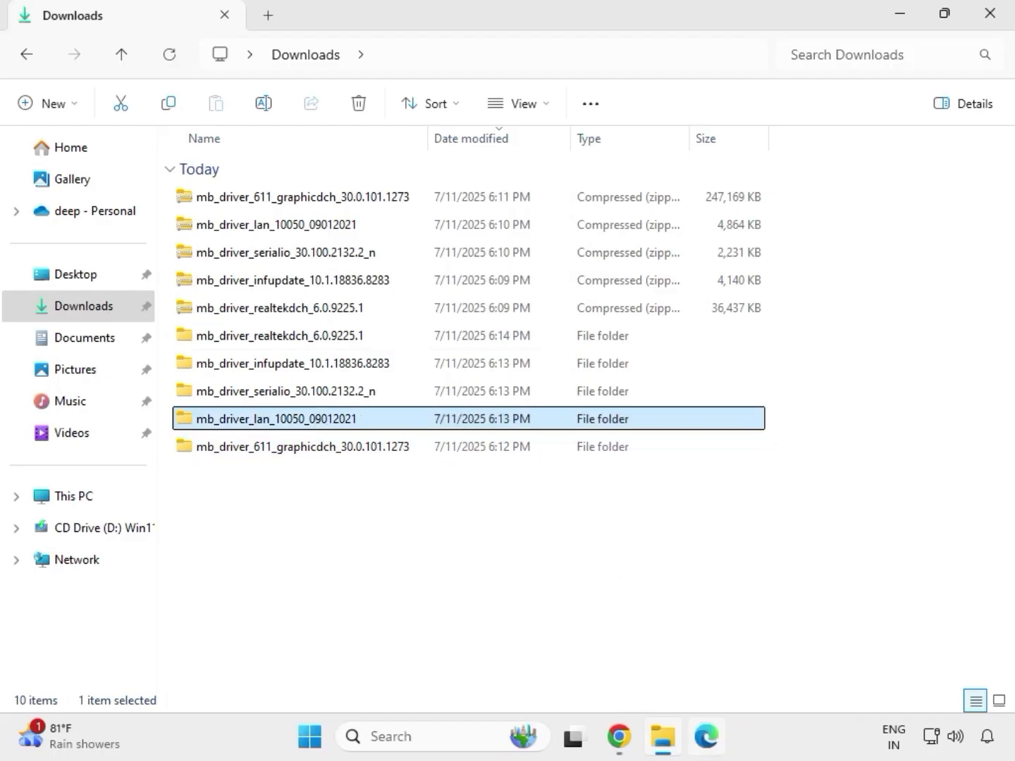
{"action": "double_click", "coordinate": [315, 421]}
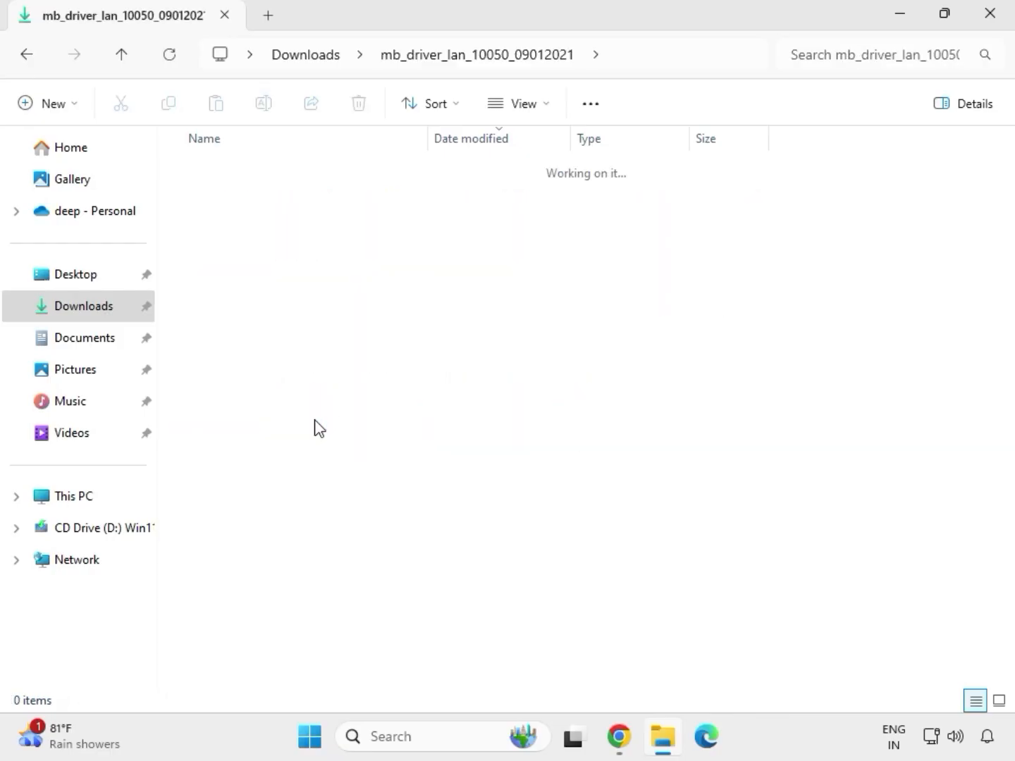
Run the Install_Win10_10050_09012021 application from its subfolder, allow changes, and complete the Realtek Ethernet Controller Driver repair through to the end of the wizard.
{"action": "left_click", "coordinate": [254, 203]}
{"action": "double_click", "coordinate": [253, 203]}
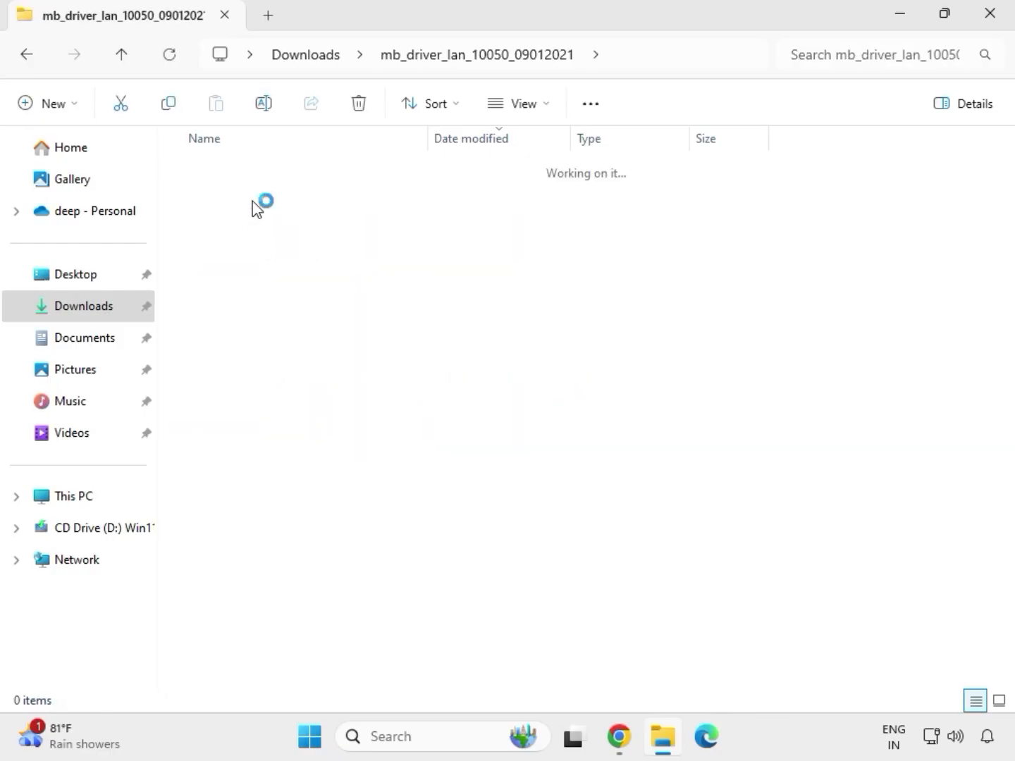
{"action": "double_click", "coordinate": [254, 203]}
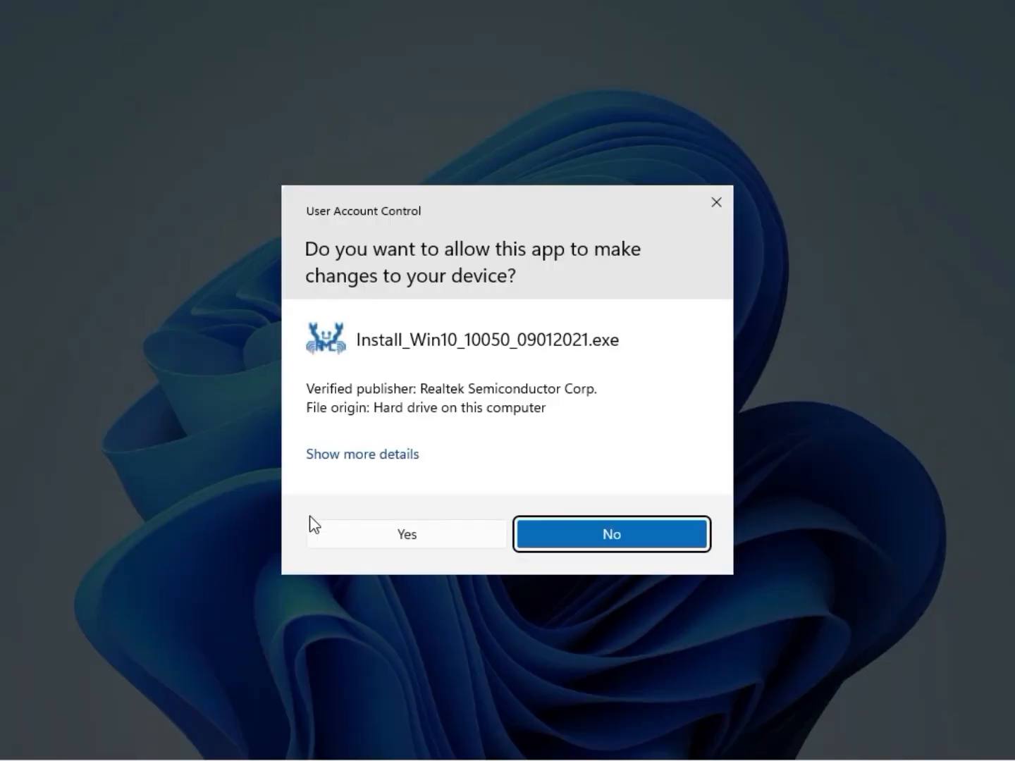
{"action": "left_click", "coordinate": [396, 538]}
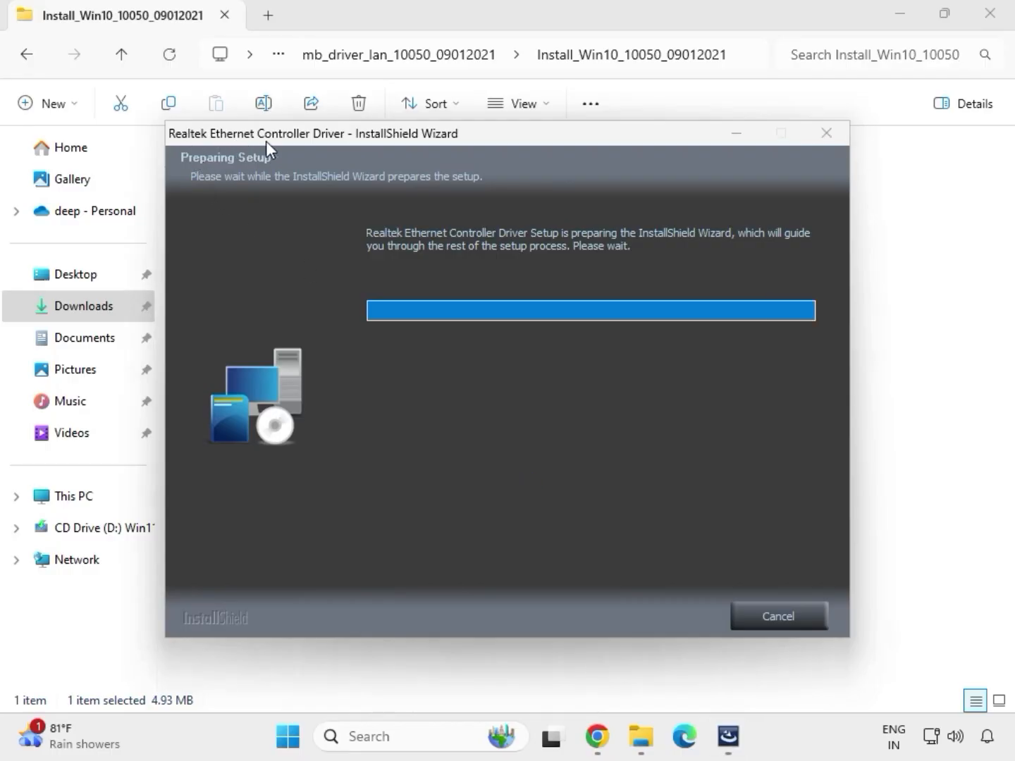
{"action": "left_click", "coordinate": [648, 618]}
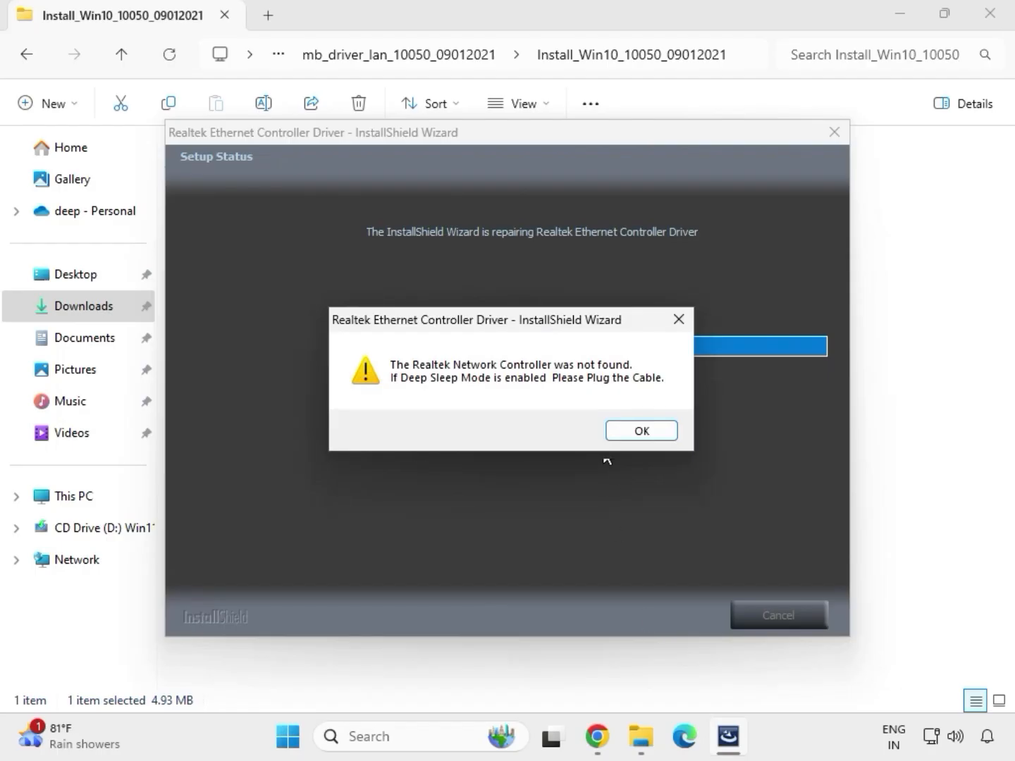
{"action": "left_click", "coordinate": [620, 427]}
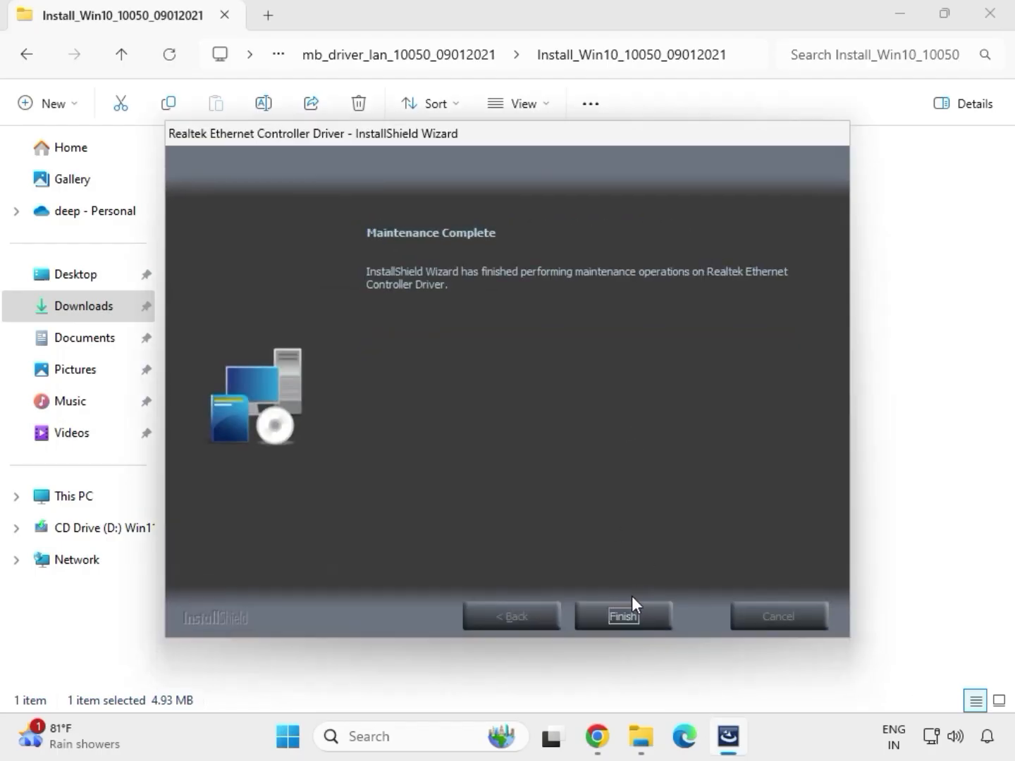
{"action": "left_click", "coordinate": [632, 605]}
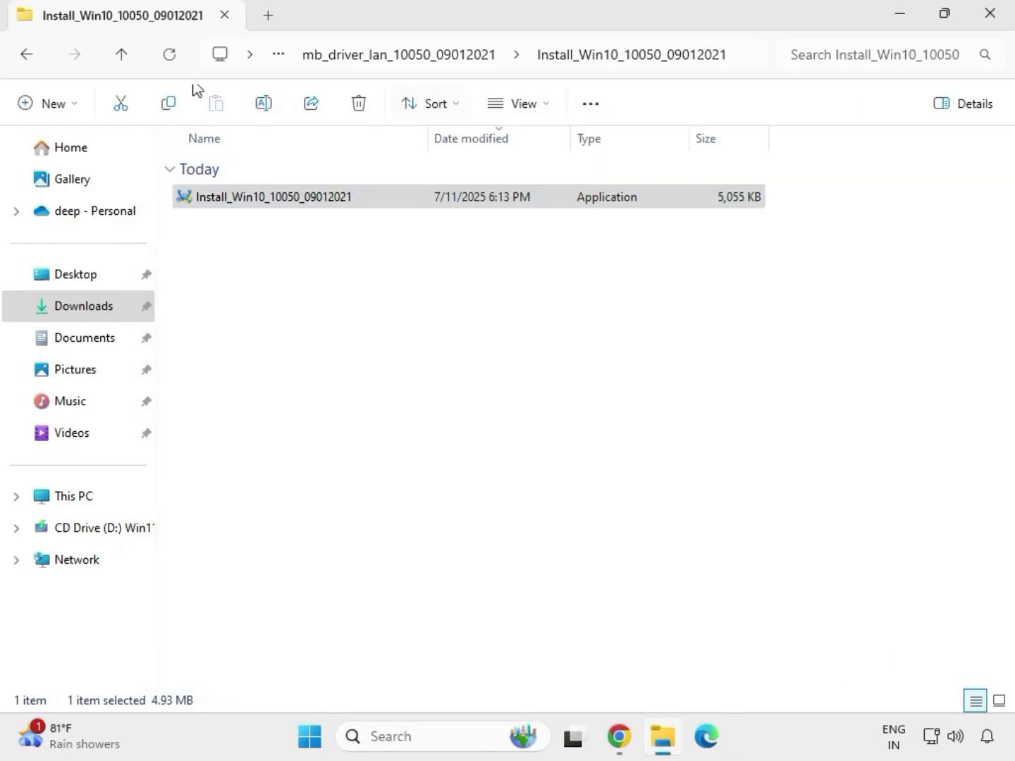
Return to the Downloads folder and open SerialIO_30.100.2132.2_PV_CNL_21H2 inside the extracted mb_driver_serialio_30.100.2132.2_n folder.
{"action": "left_click", "coordinate": [29, 57]}
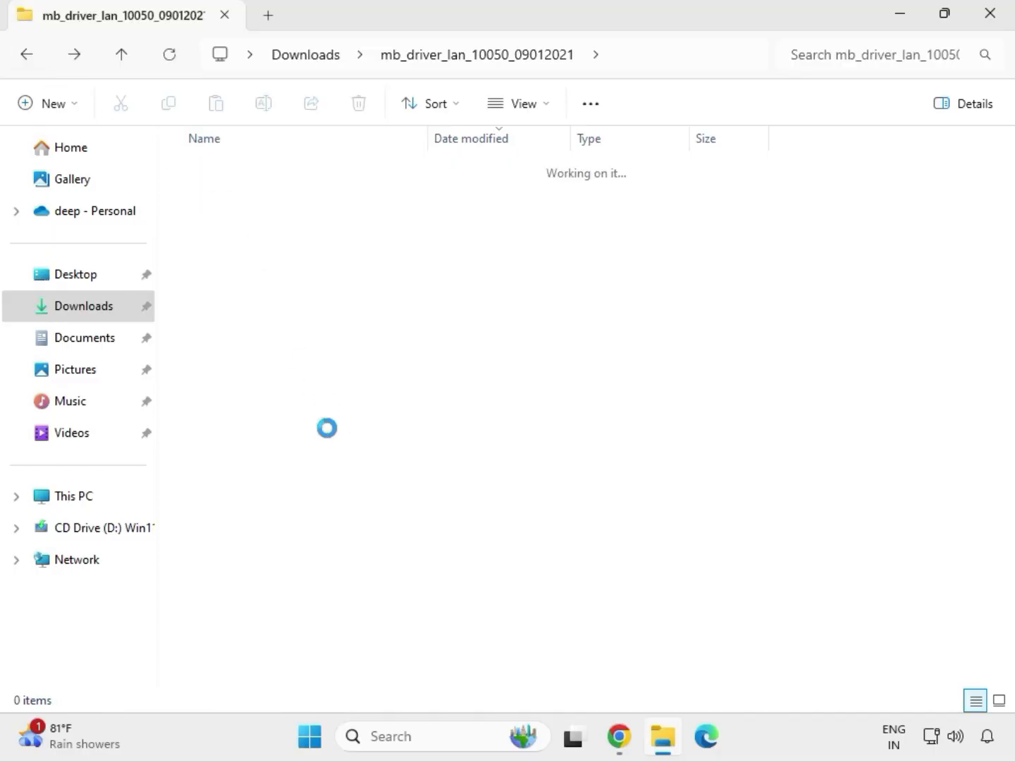
{"action": "left_click", "coordinate": [22, 56]}
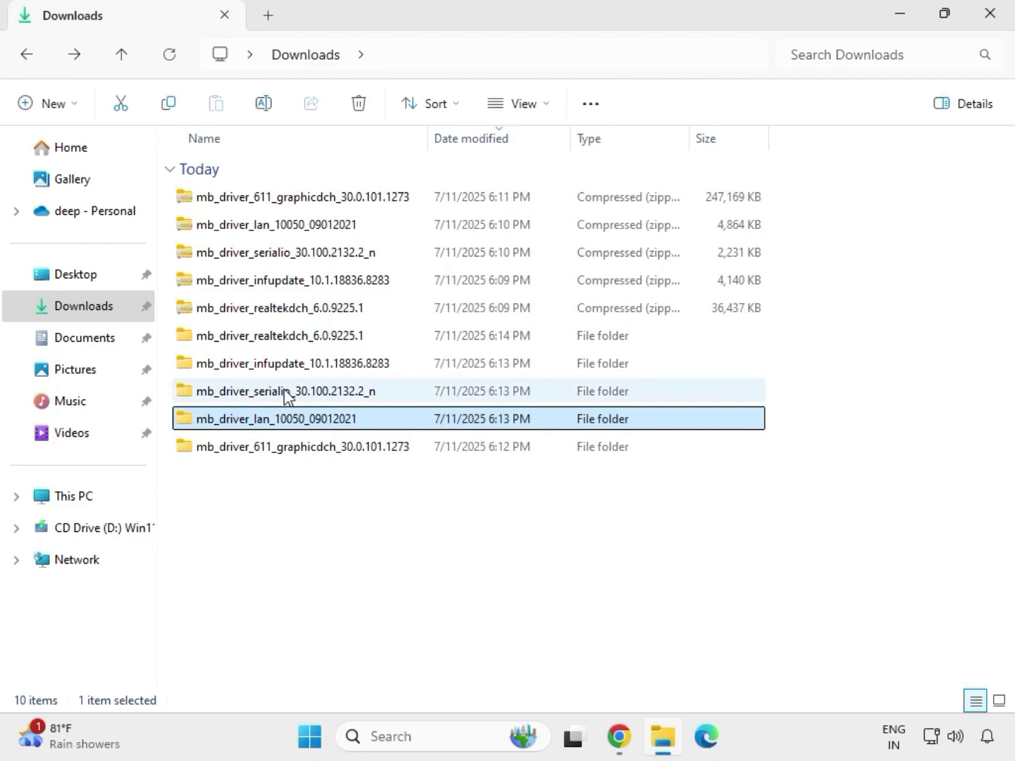
{"action": "double_click", "coordinate": [285, 392]}
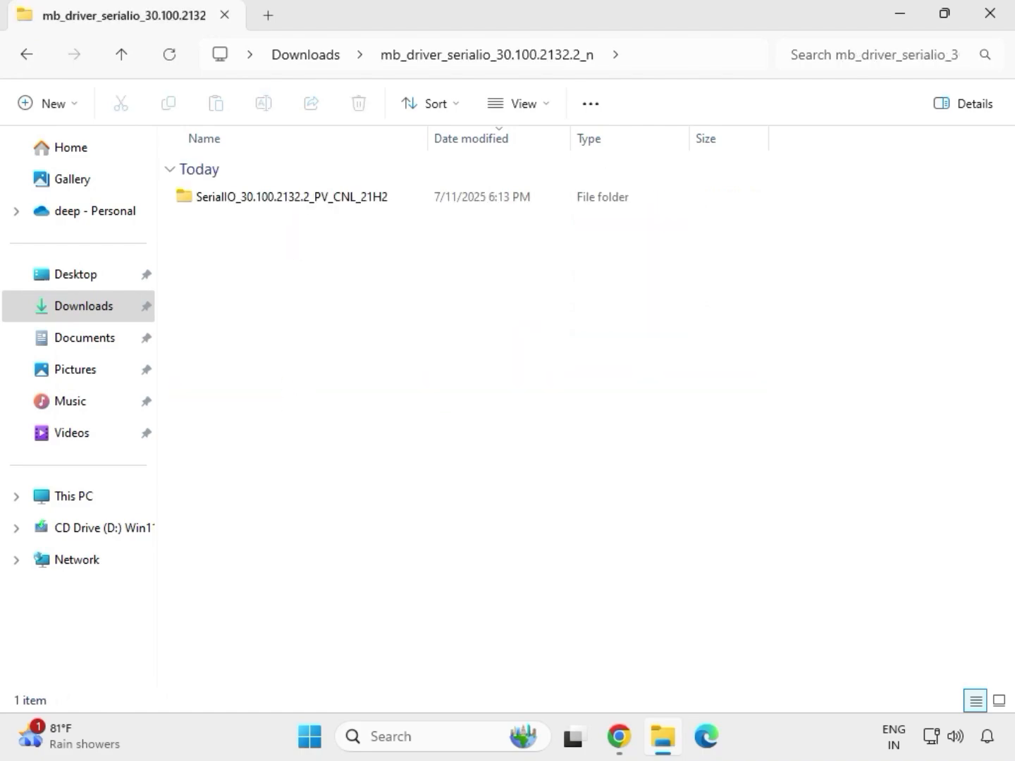
{"action": "double_click", "coordinate": [301, 200]}
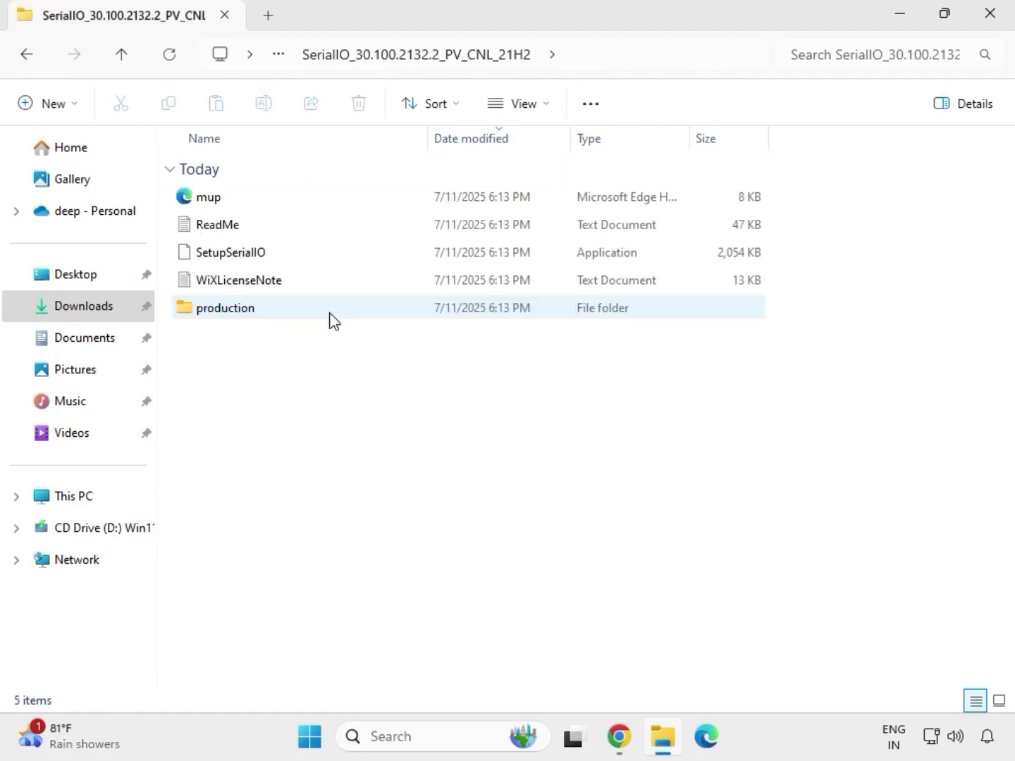
Try to install the Intel Serial IO driver by running SetupSerialIO as administrator, allowing changes, and finish the setup dialog.
{"action": "left_click", "coordinate": [256, 254]}
{"action": "right_click", "coordinate": [256, 258]}
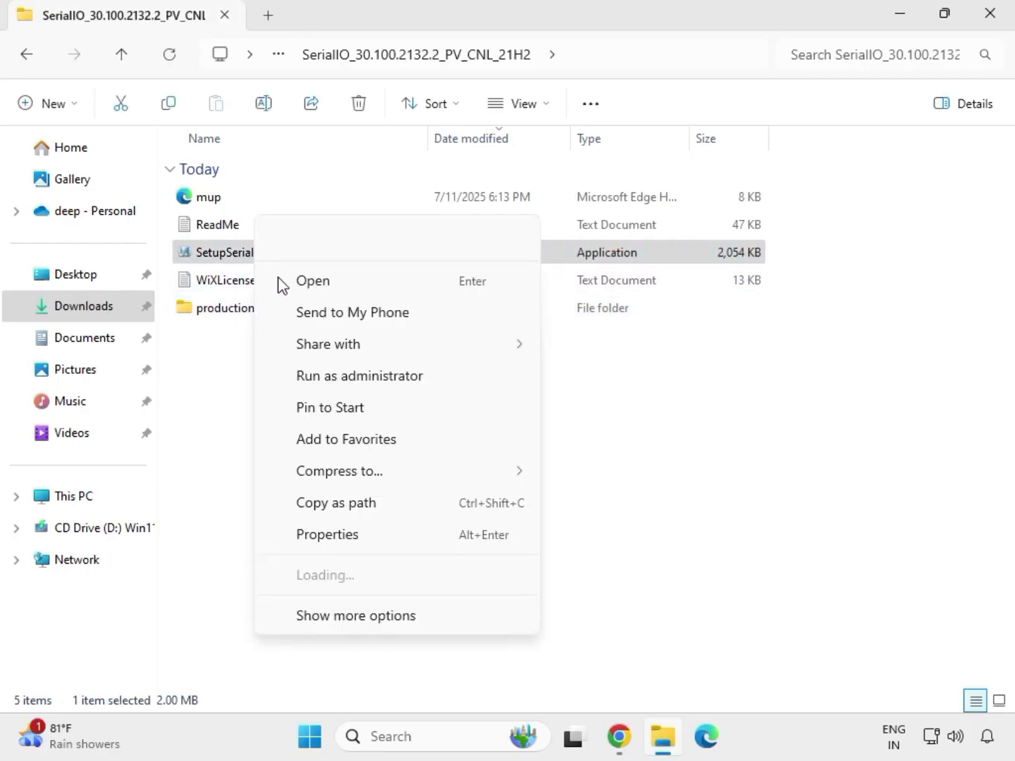
{"action": "left_click", "coordinate": [352, 376]}
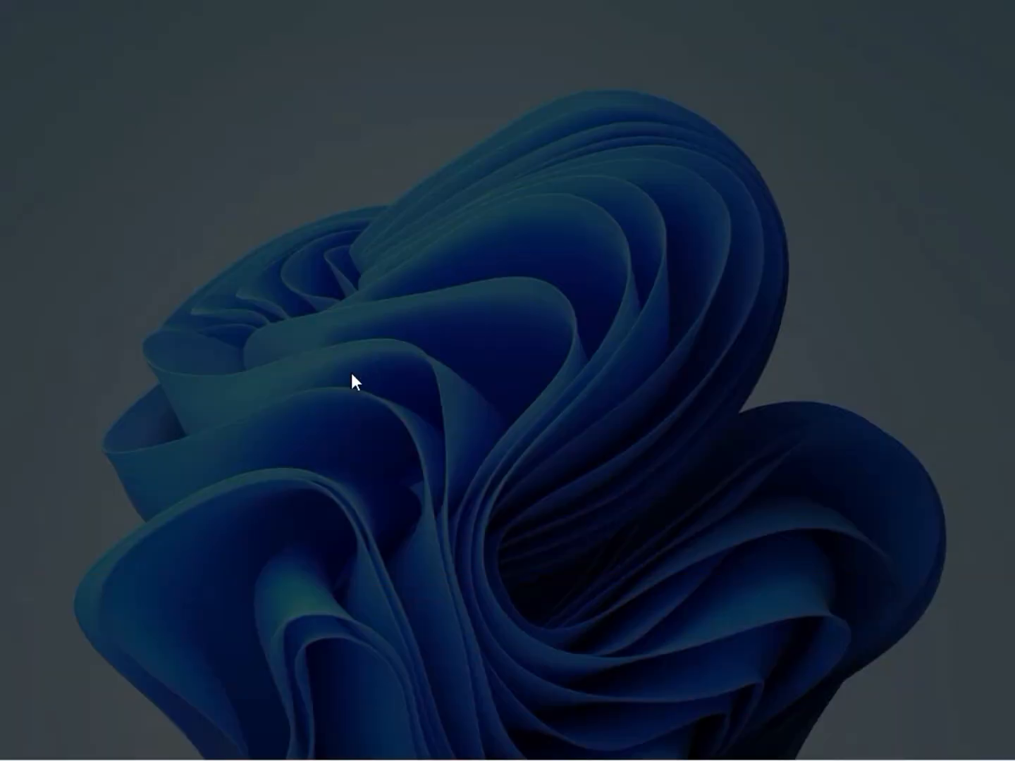
{"action": "left_click", "coordinate": [402, 539]}
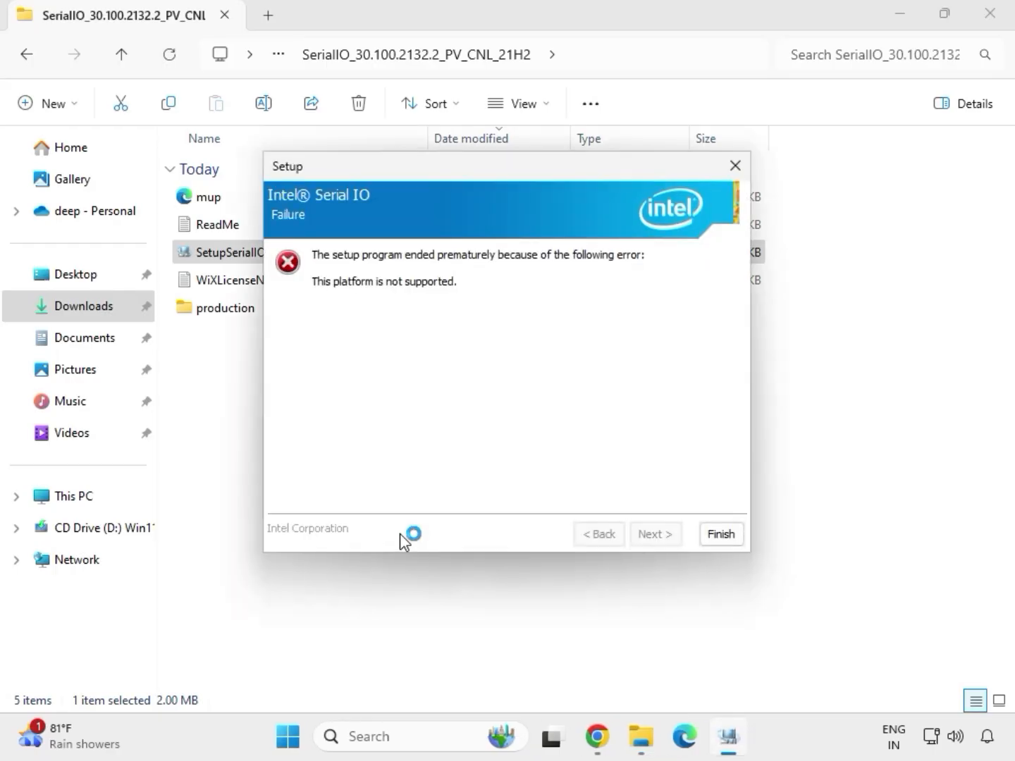
{"action": "left_click", "coordinate": [719, 535]}
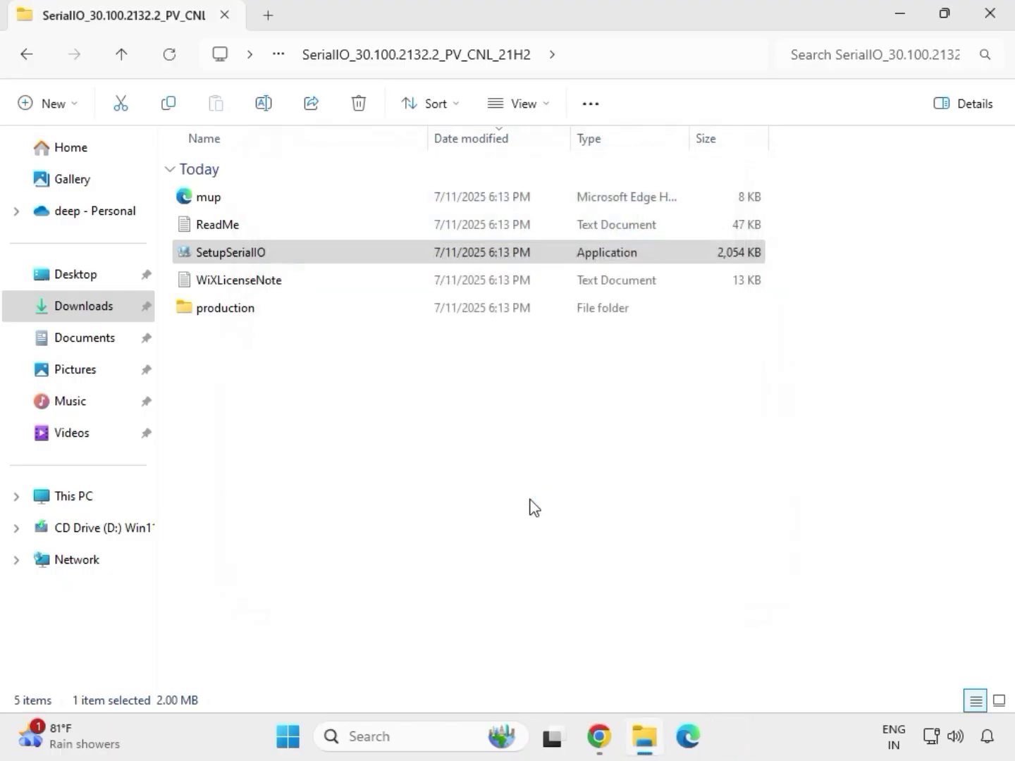
Return to the Downloads folder and open Chipset-10.1.18836.8283-Public-MUP inside the extracted mb_driver_infupdate_10.1.18836.8283 folder.
{"action": "left_click", "coordinate": [32, 61]}
{"action": "left_click", "coordinate": [32, 60]}
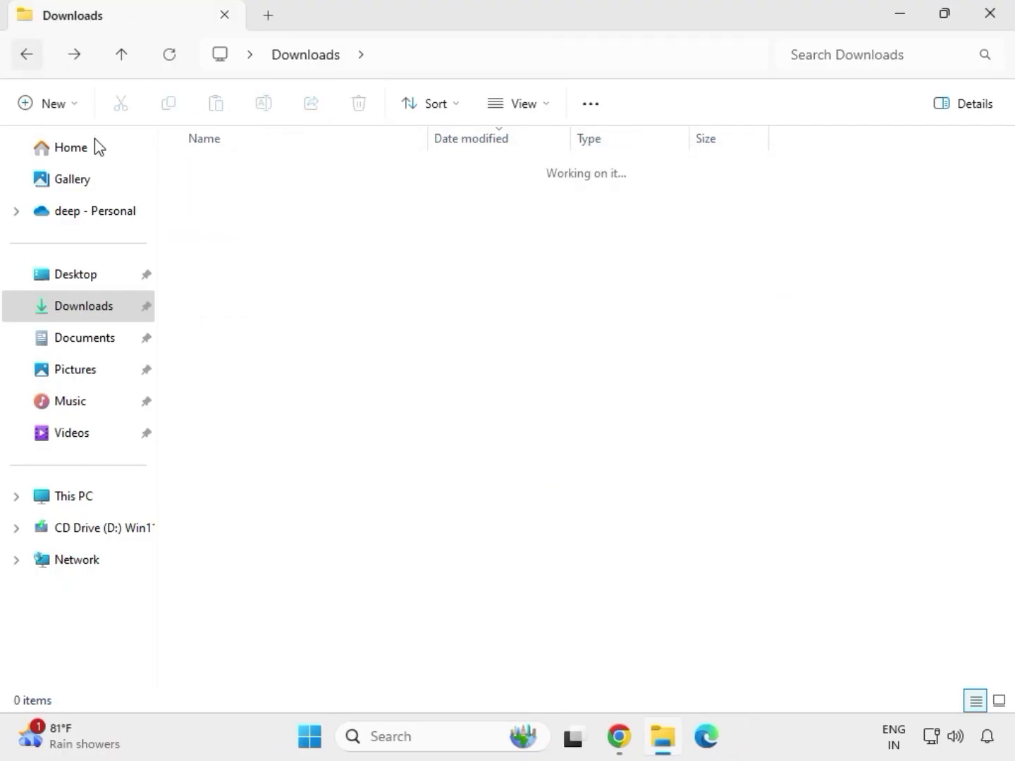
{"action": "left_click", "coordinate": [265, 366]}
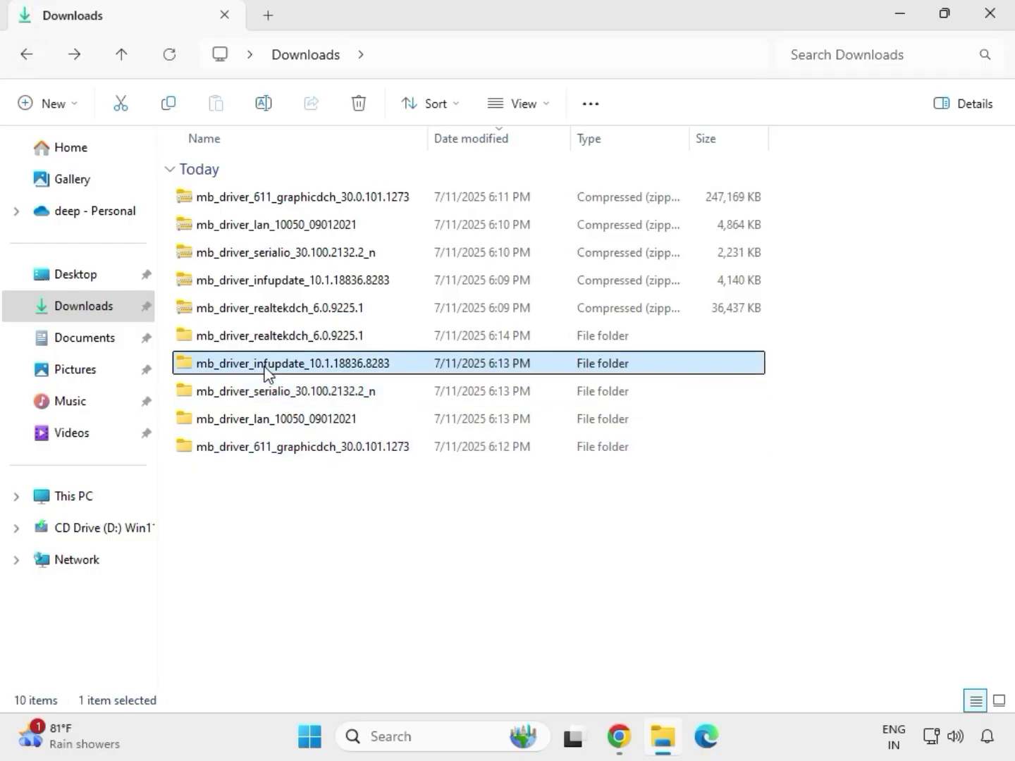
{"action": "double_click", "coordinate": [265, 366]}
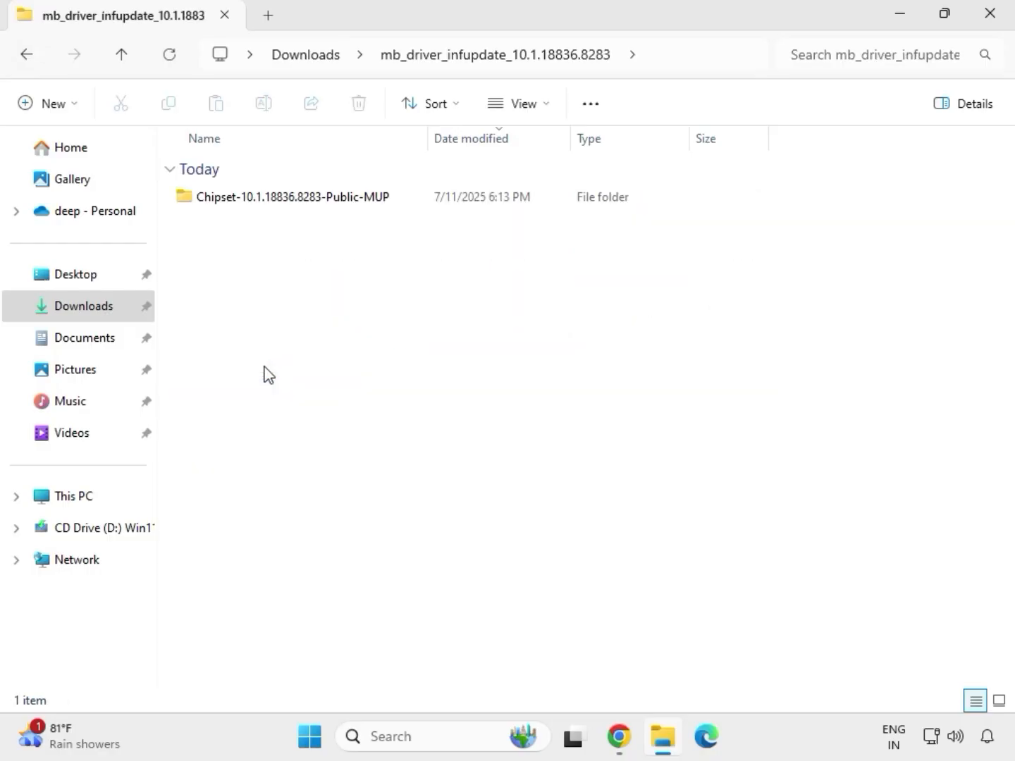
{"action": "left_click", "coordinate": [268, 200]}
{"action": "double_click", "coordinate": [270, 200]}
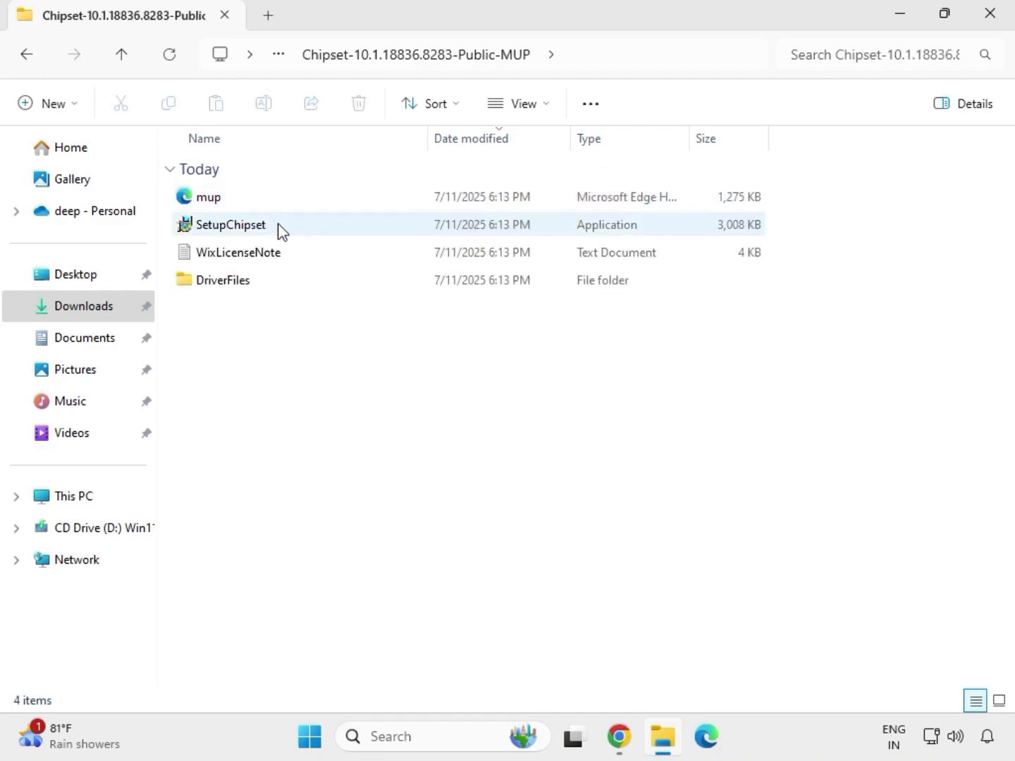
Try to install Intel Chipset Device Software by running SetupChipset as administrator, allowing changes and accepting the license agreement, then close the installer.
{"action": "left_click", "coordinate": [289, 233]}
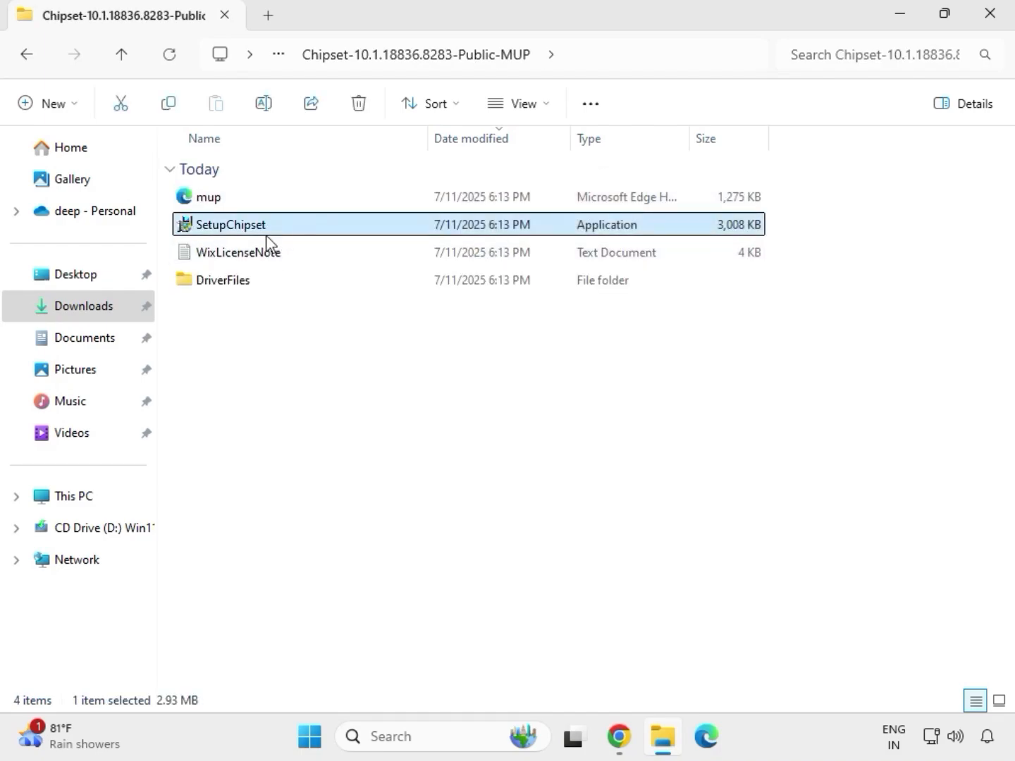
{"action": "right_click", "coordinate": [280, 236]}
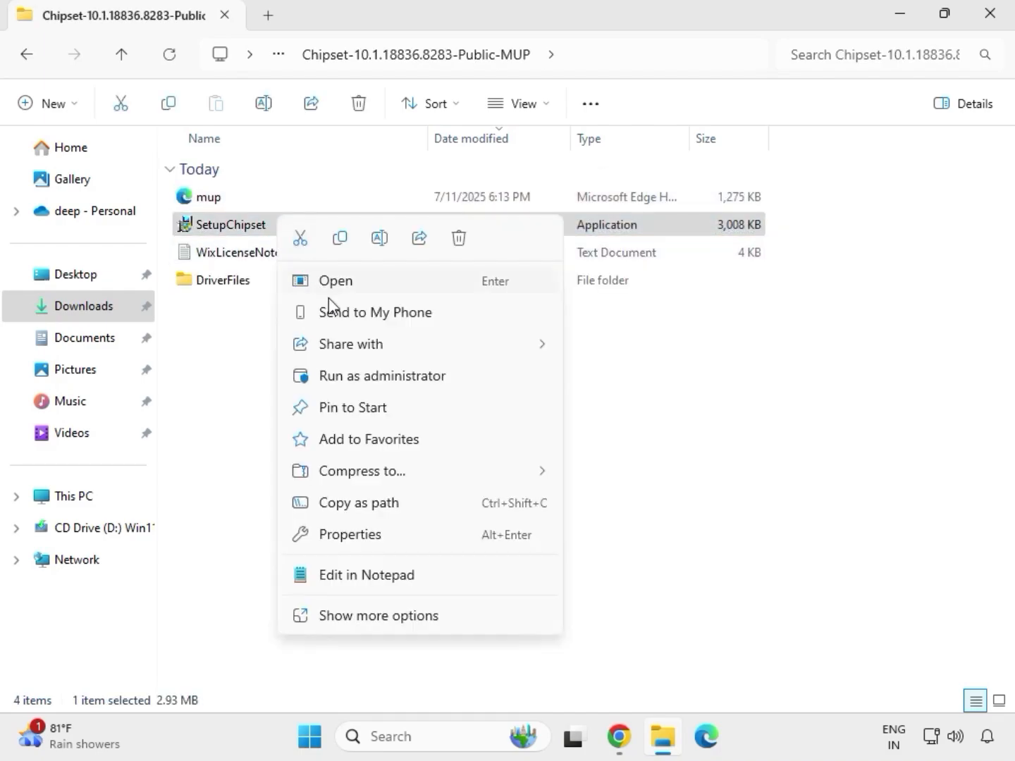
{"action": "left_click", "coordinate": [359, 375]}
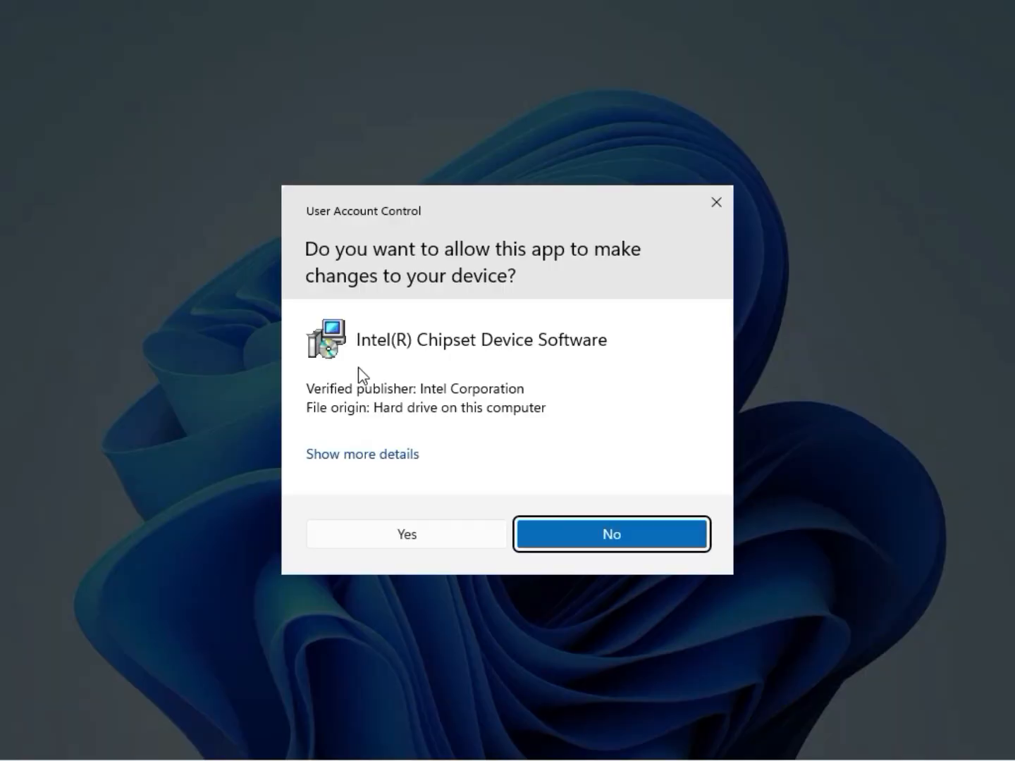
{"action": "left_click", "coordinate": [405, 547]}
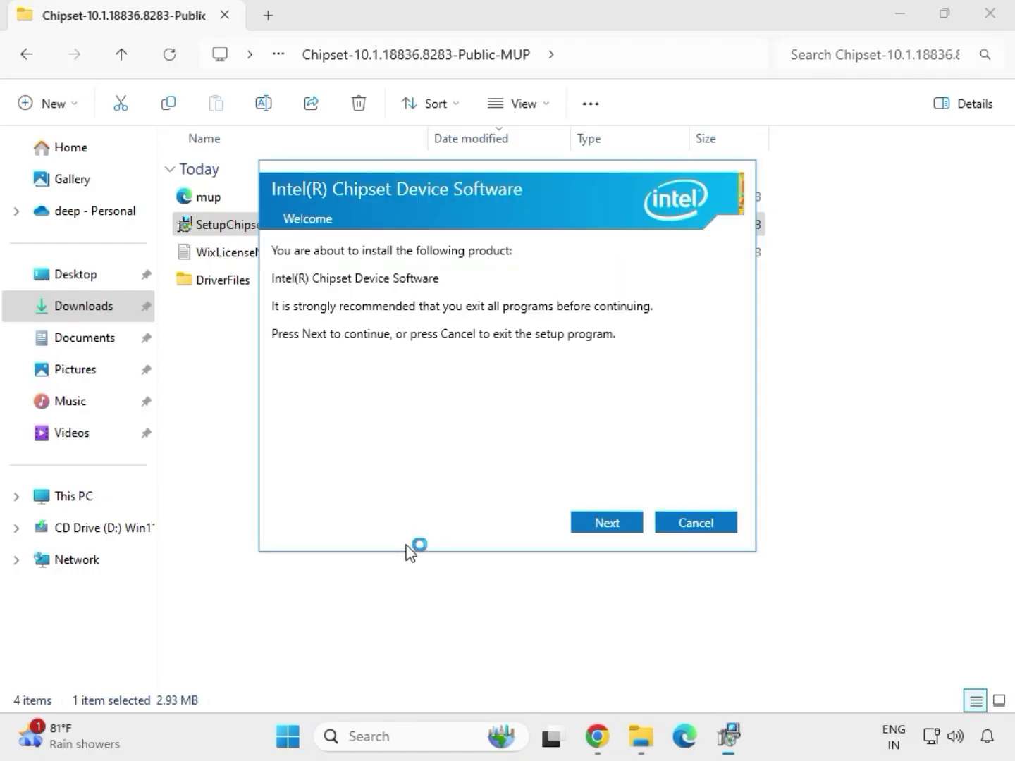
{"action": "left_click", "coordinate": [596, 526]}
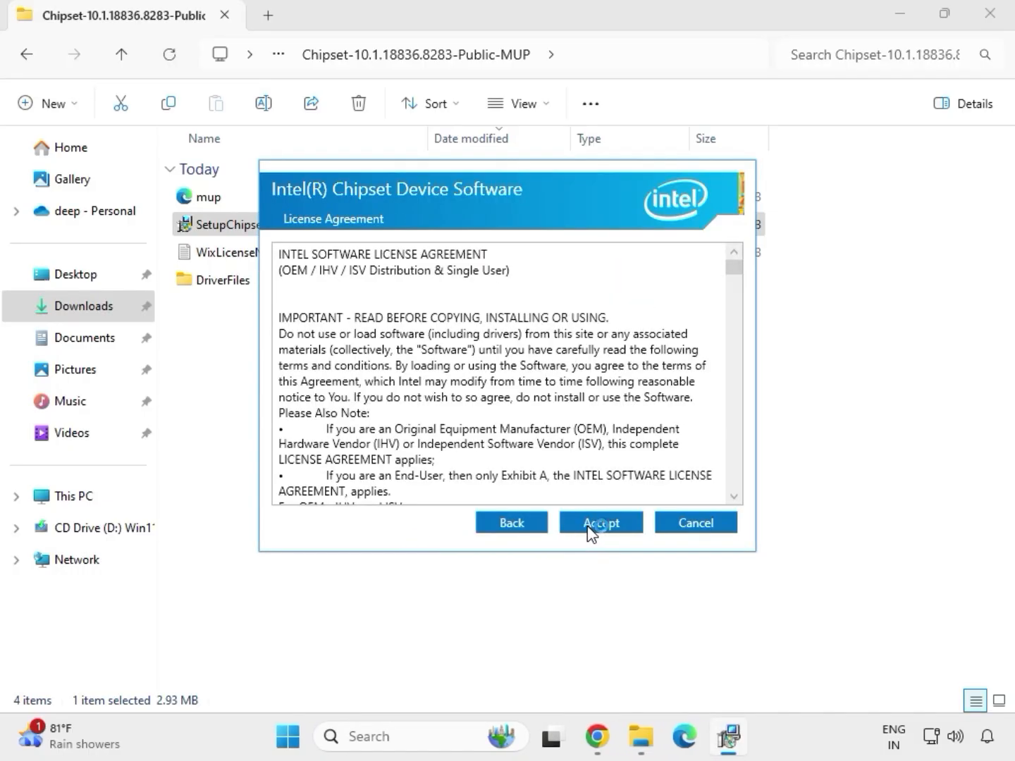
{"action": "left_click", "coordinate": [594, 527]}
{"action": "left_click", "coordinate": [624, 528]}
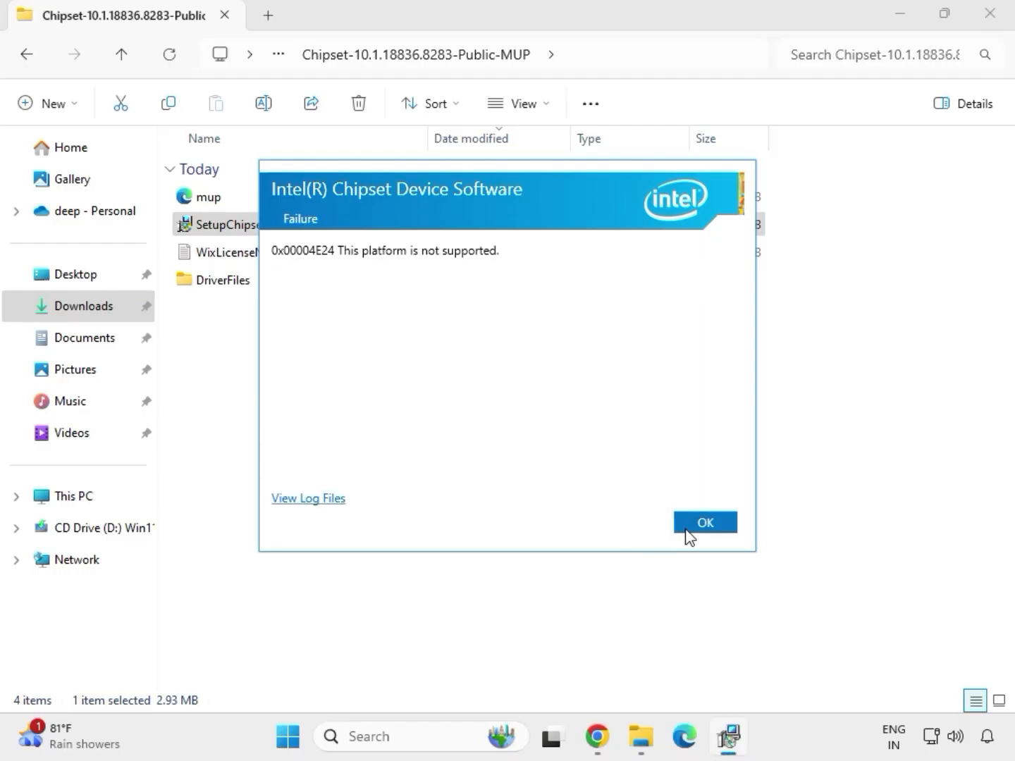
{"action": "left_click", "coordinate": [691, 527]}
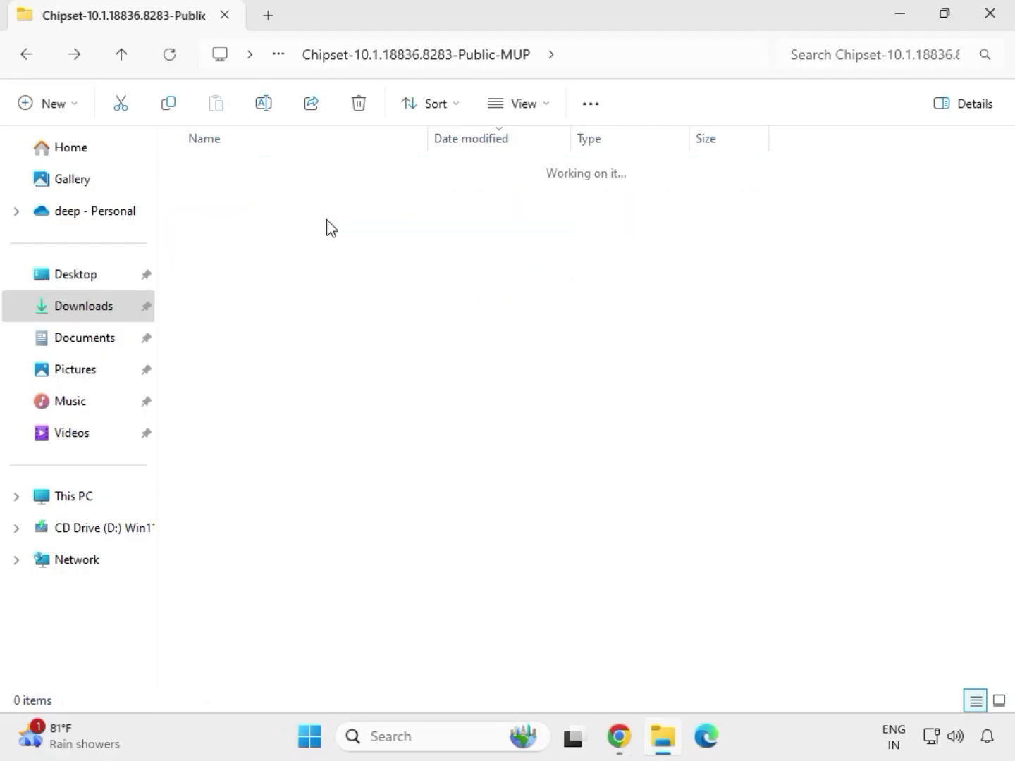
Go back to Downloads, look into the extracted mb_driver_realtekdch_6.0.9225.1 folder, and return to the Downloads listing.
{"action": "key", "text": "alt+Up"}
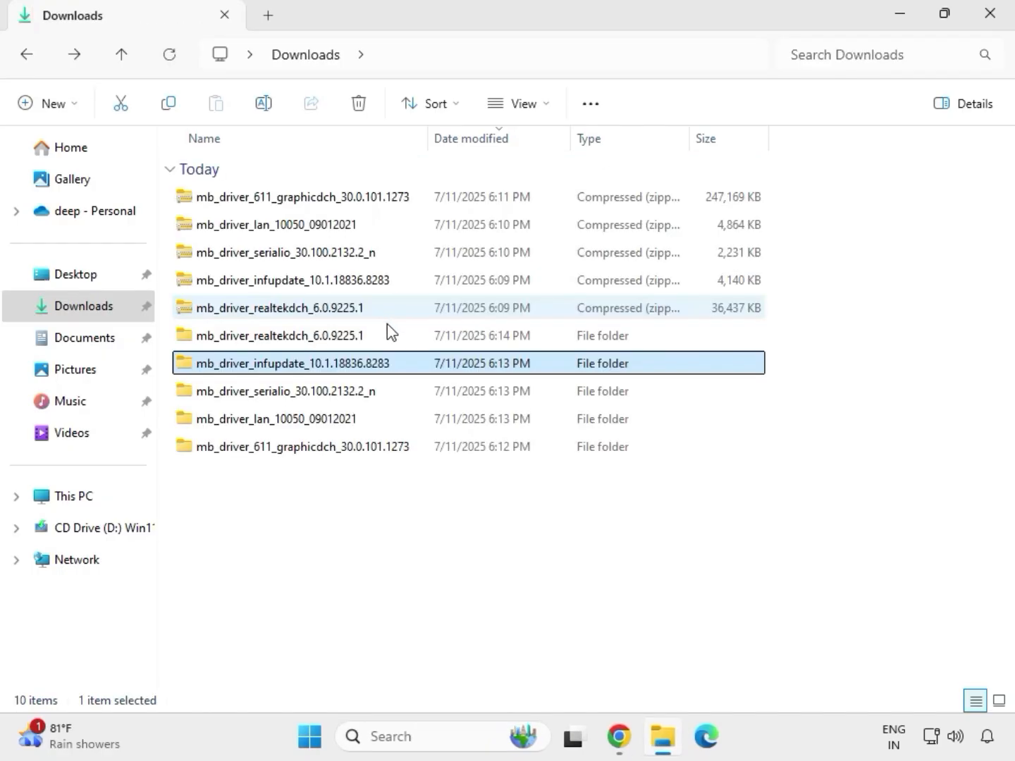
{"action": "double_click", "coordinate": [377, 339]}
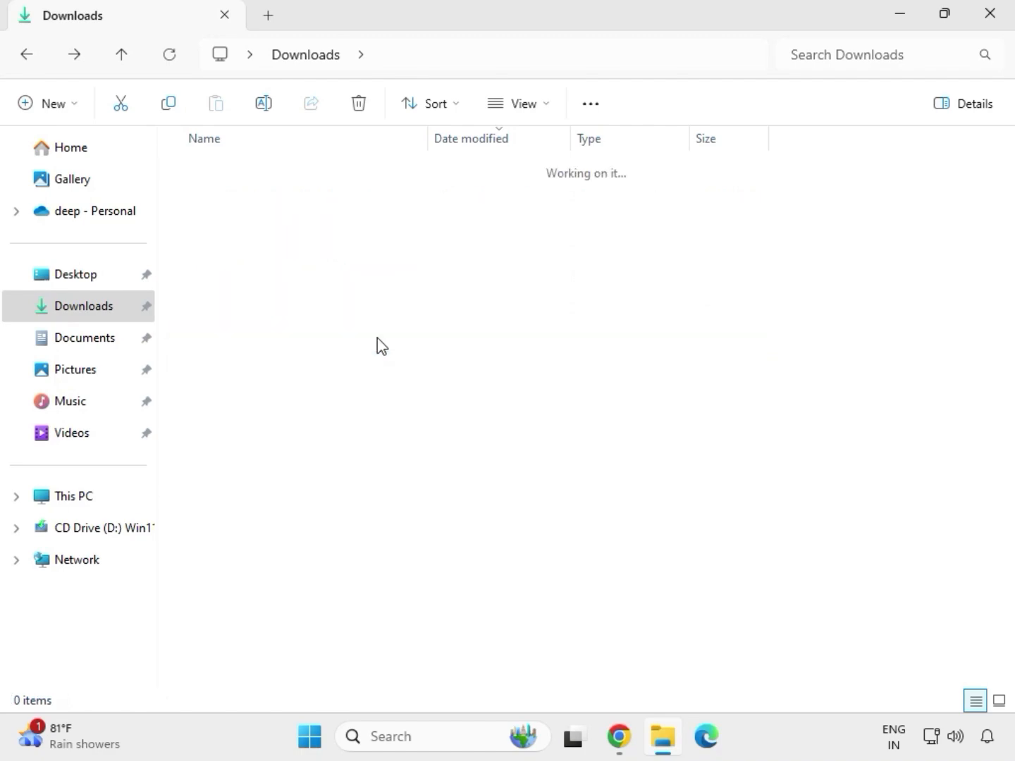
{"action": "left_click", "coordinate": [315, 63]}
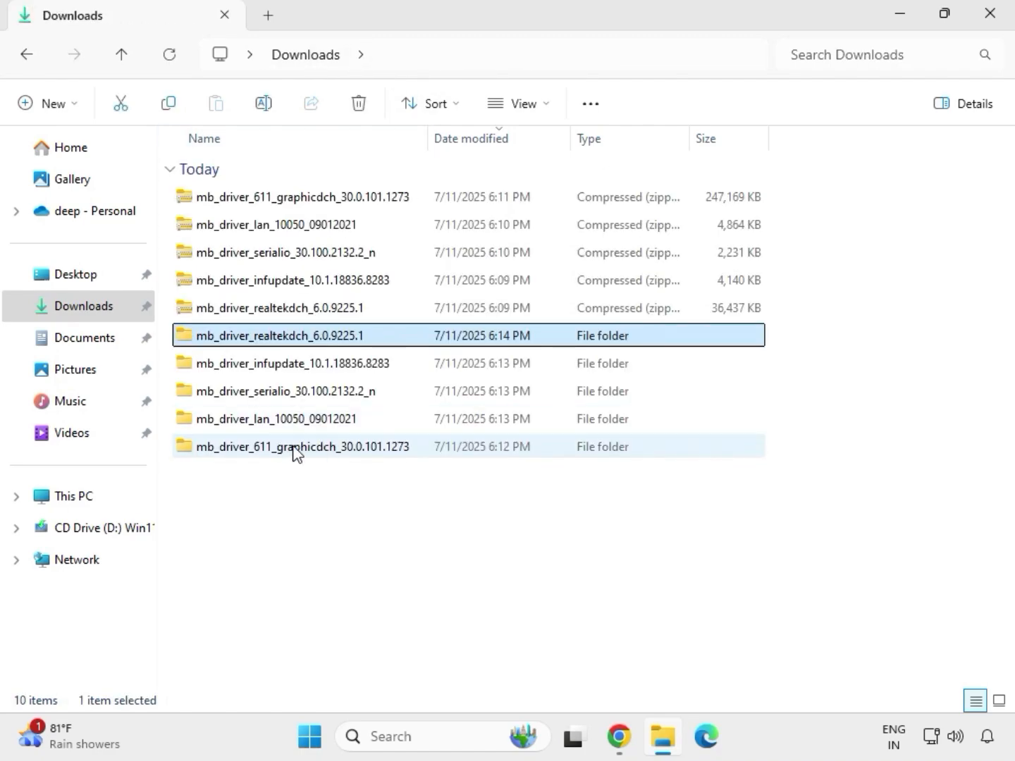
Open the extracted mb_driver_611_graphicdch_30.0.101.1273 folder, run its application as administrator, and allow it to make changes.
{"action": "left_click", "coordinate": [310, 451]}
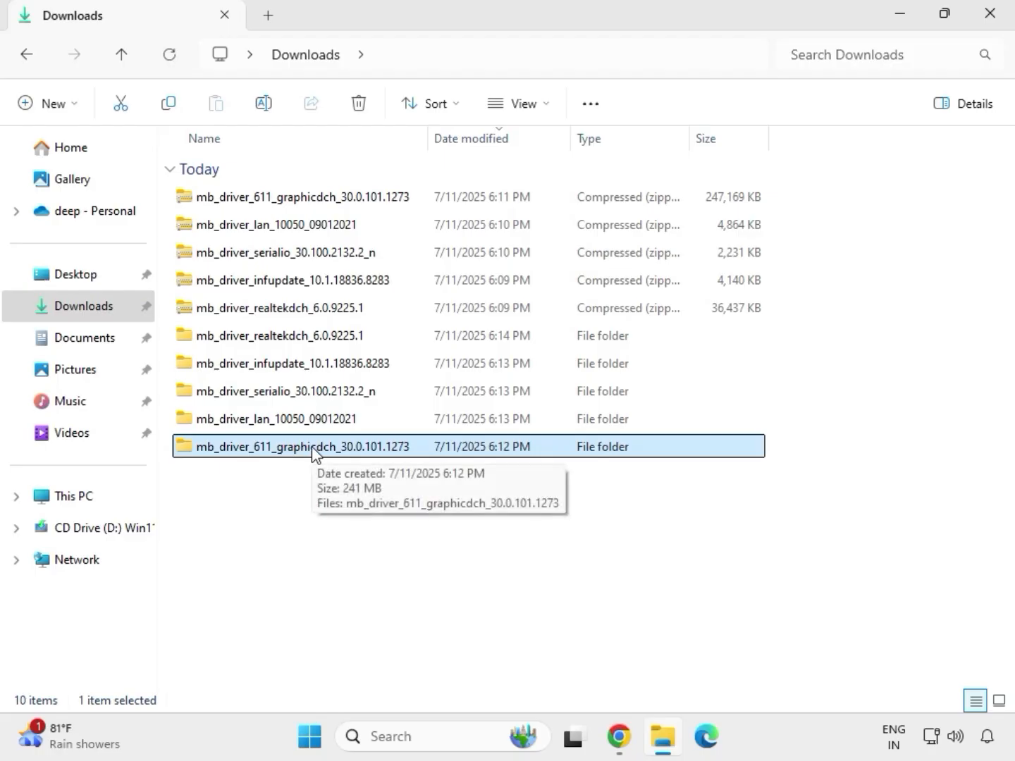
{"action": "double_click", "coordinate": [314, 451]}
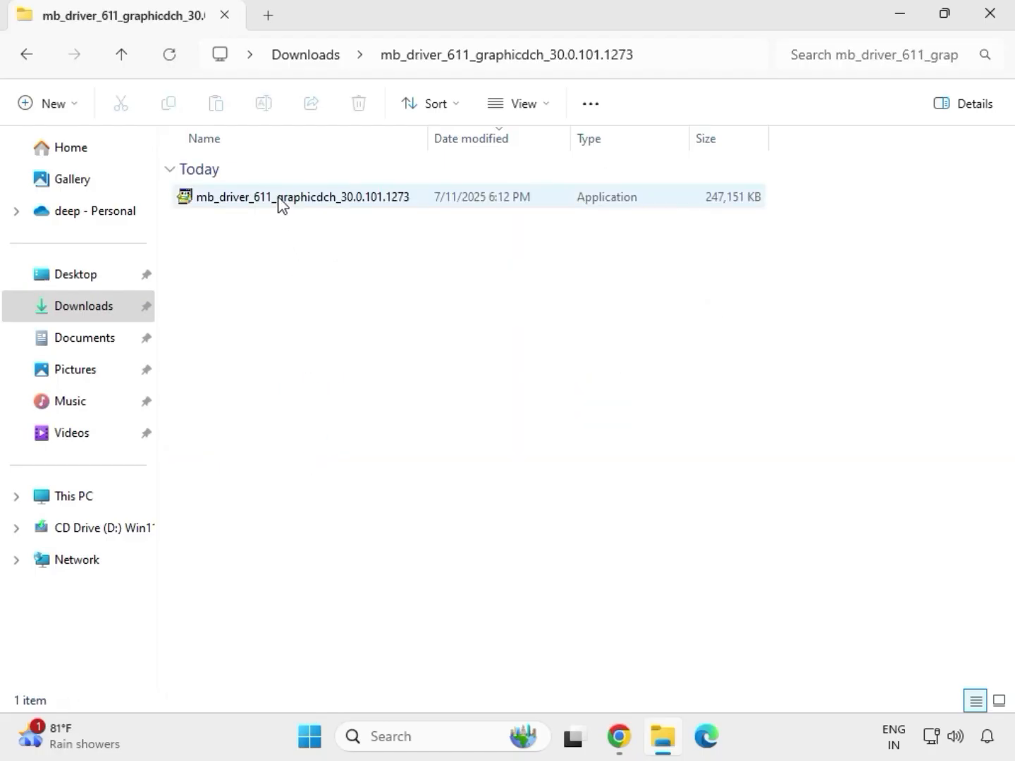
{"action": "left_click", "coordinate": [280, 203]}
{"action": "right_click", "coordinate": [286, 204]}
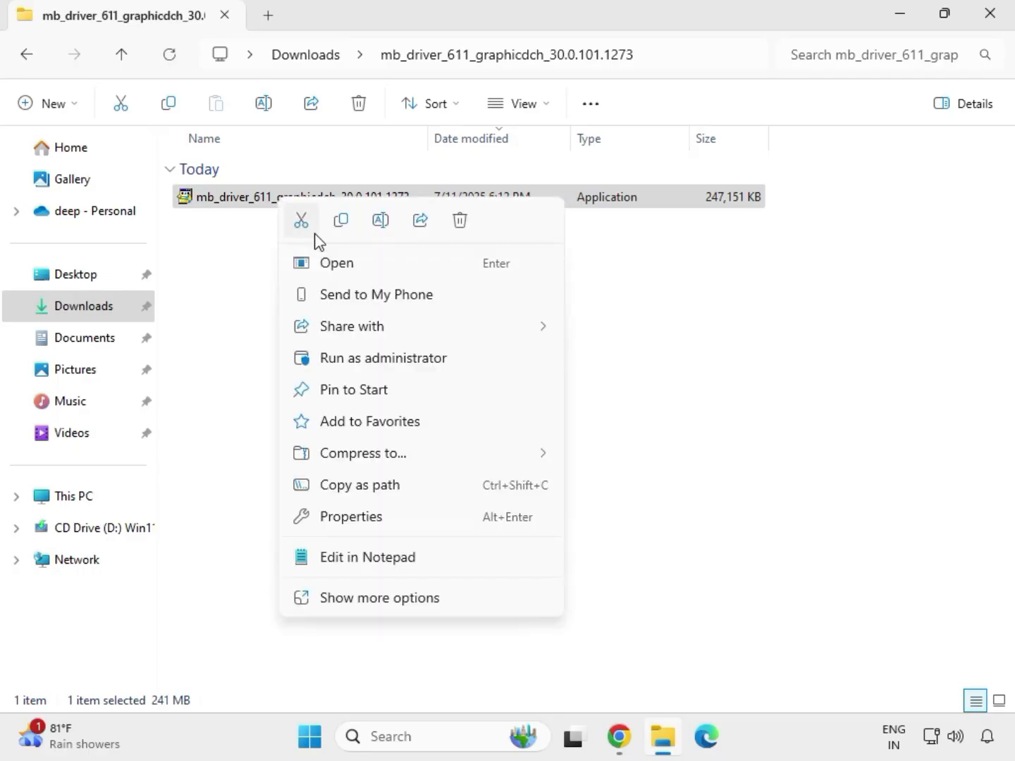
{"action": "left_click", "coordinate": [352, 359]}
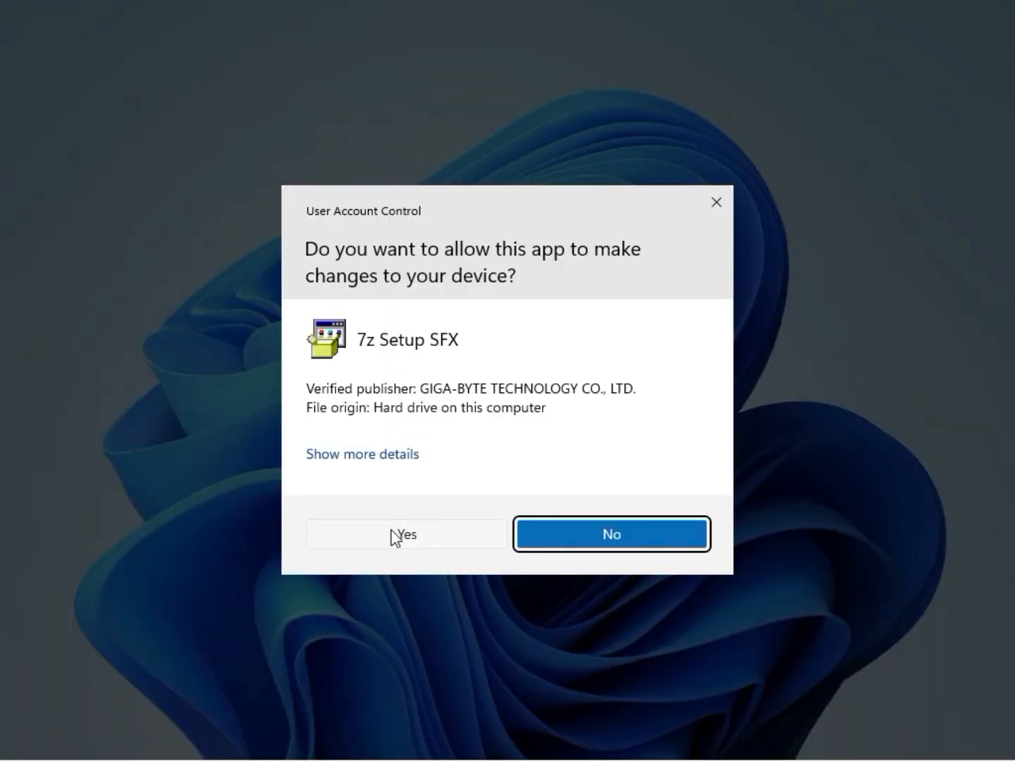
{"action": "left_click", "coordinate": [391, 538]}
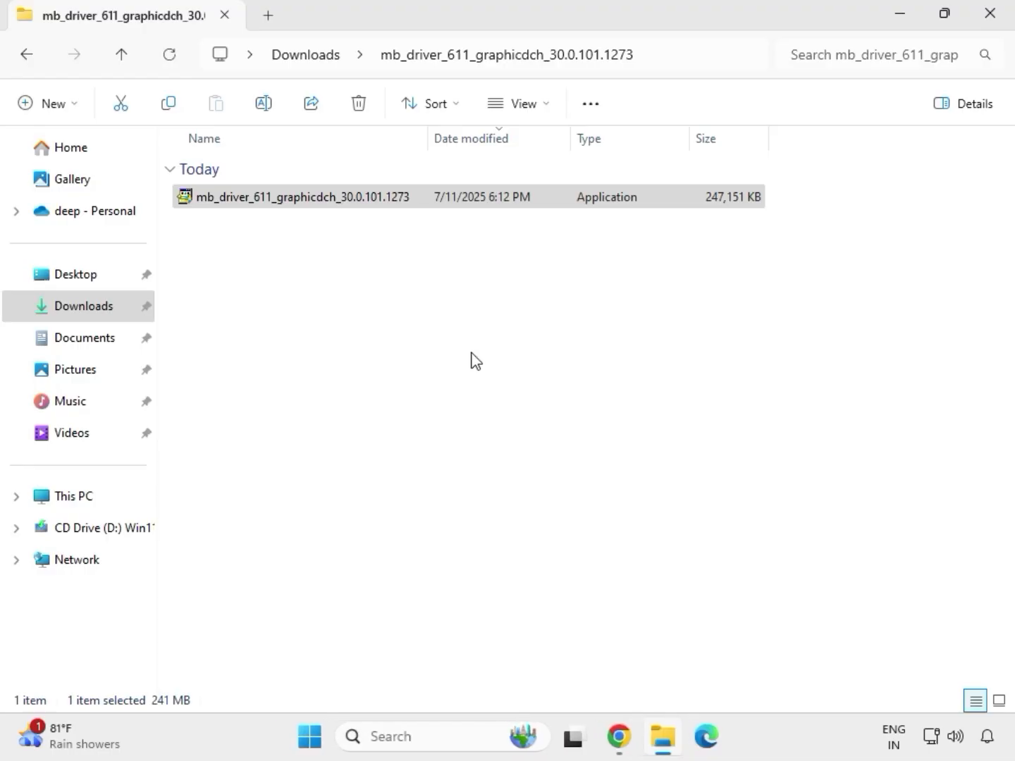
Return to Downloads and open the 9225.1_UAD_Win10_Win11_2021_0824_123850_WHQL_1458 folder inside the extracted mb_driver_realtekdch_6.0.9225.1 folder.
{"action": "left_click", "coordinate": [317, 57]}
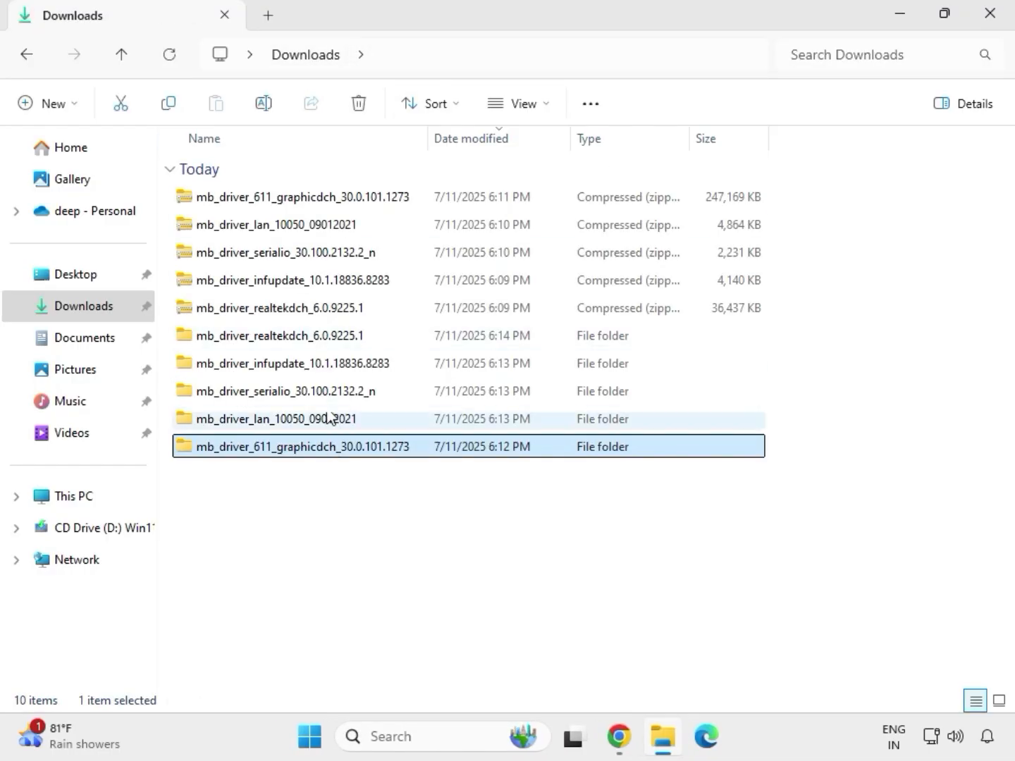
{"action": "double_click", "coordinate": [313, 337]}
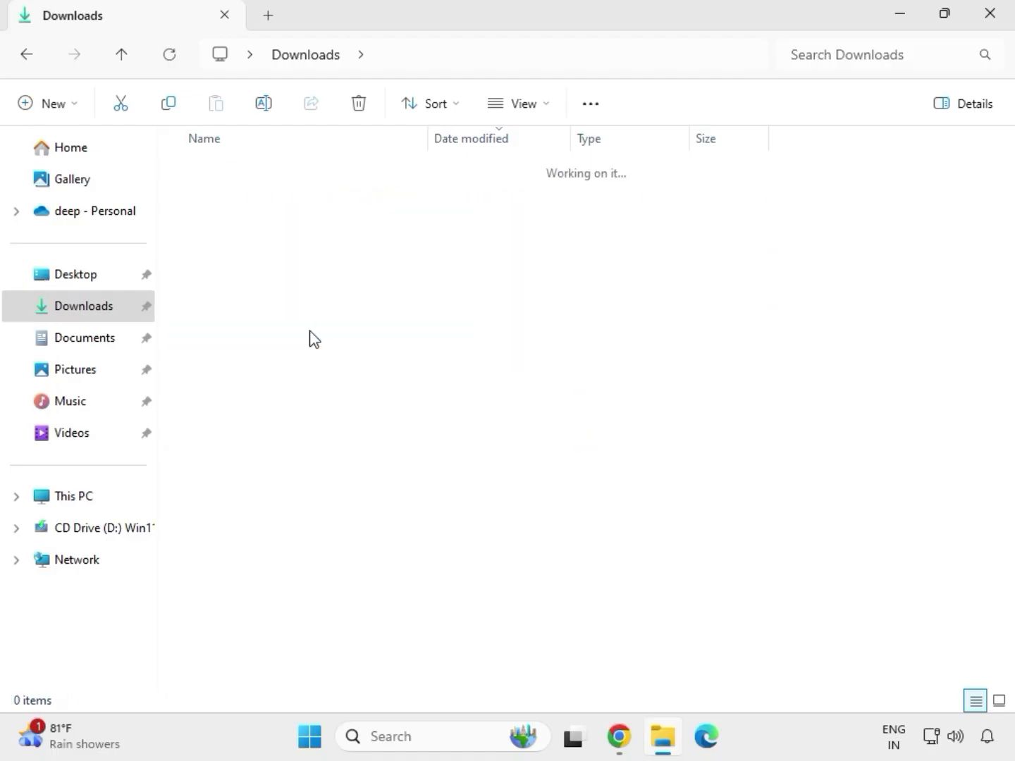
{"action": "double_click", "coordinate": [296, 190]}
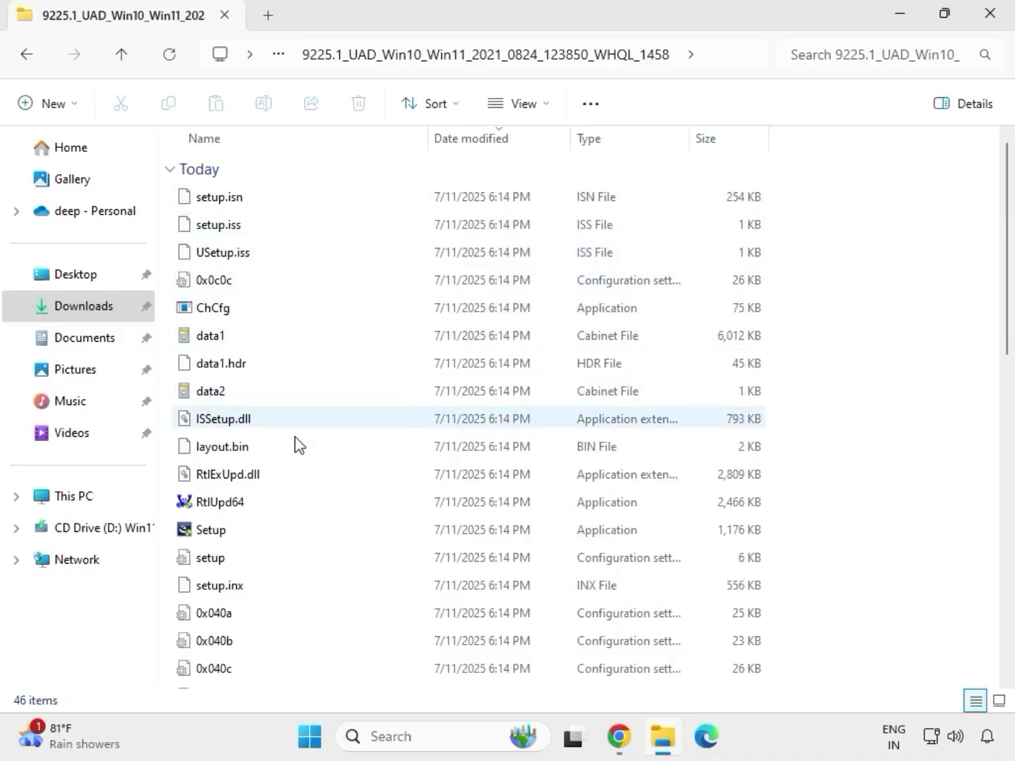
Install the Realtek Audio Driver by running the Setup application as administrator, allowing changes and finishing the wizard with the option to restart later.
{"action": "left_click", "coordinate": [222, 534]}
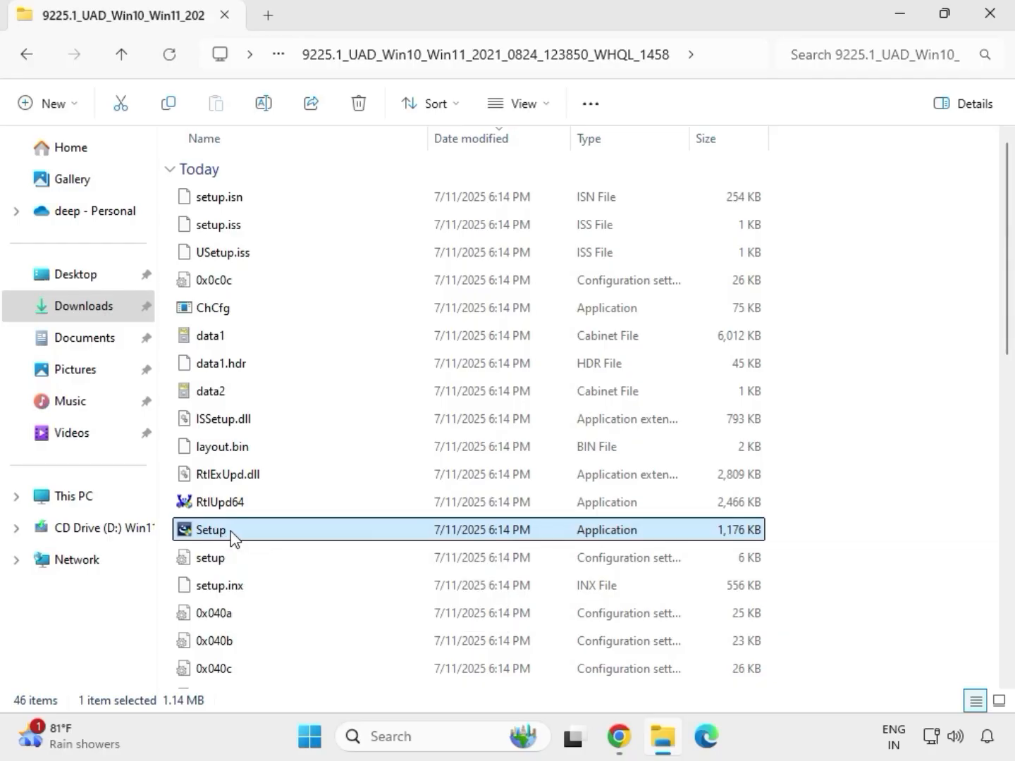
{"action": "right_click", "coordinate": [233, 539]}
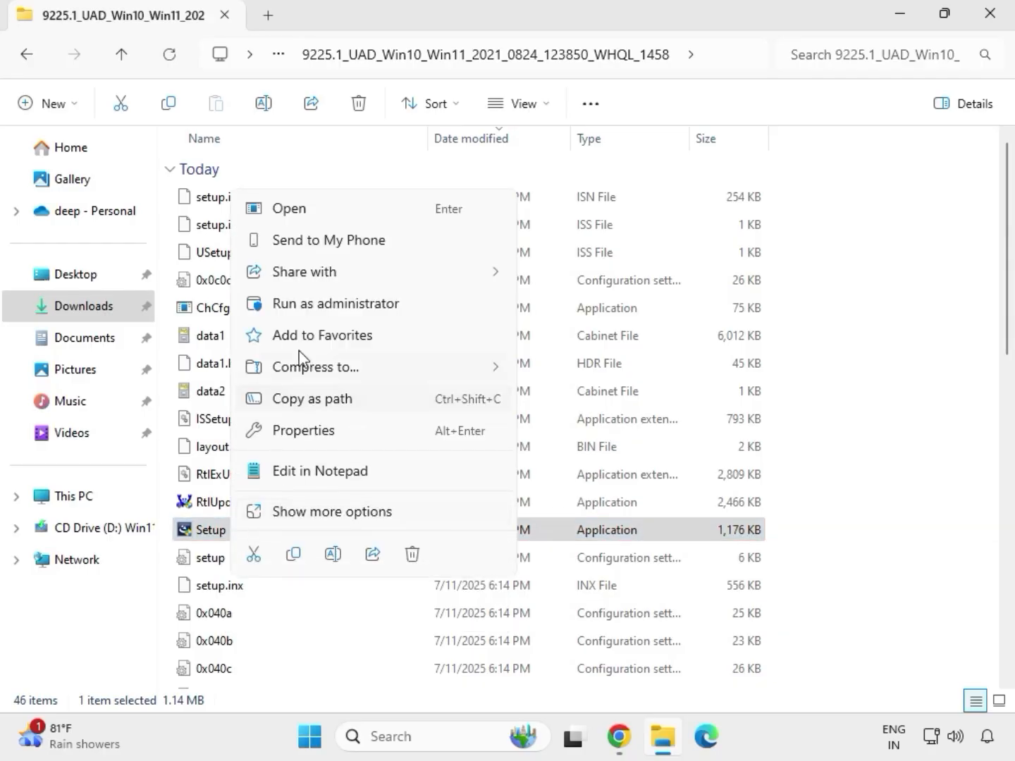
{"action": "left_click", "coordinate": [314, 308]}
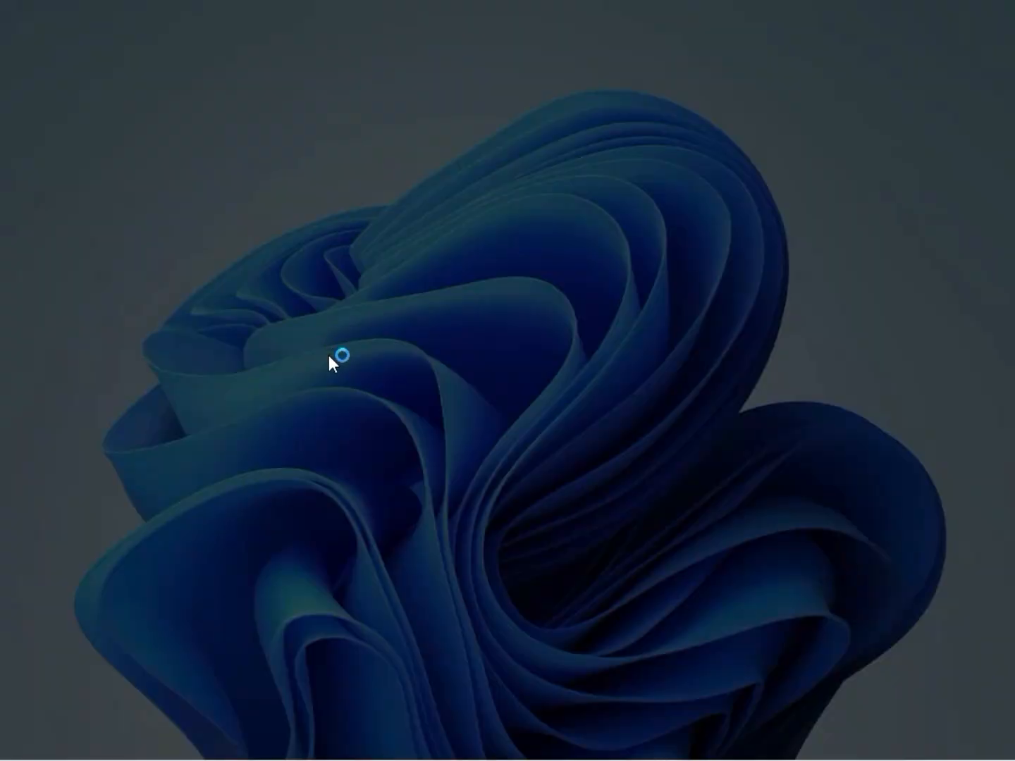
{"action": "left_click", "coordinate": [360, 530]}
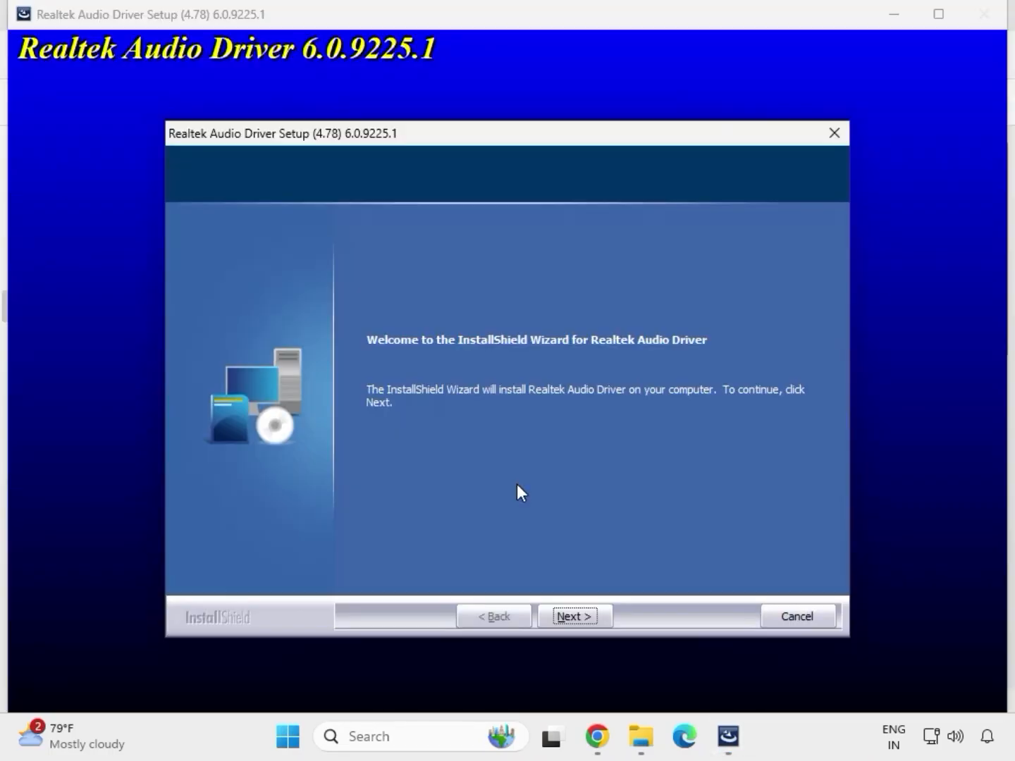
{"action": "left_click", "coordinate": [574, 615]}
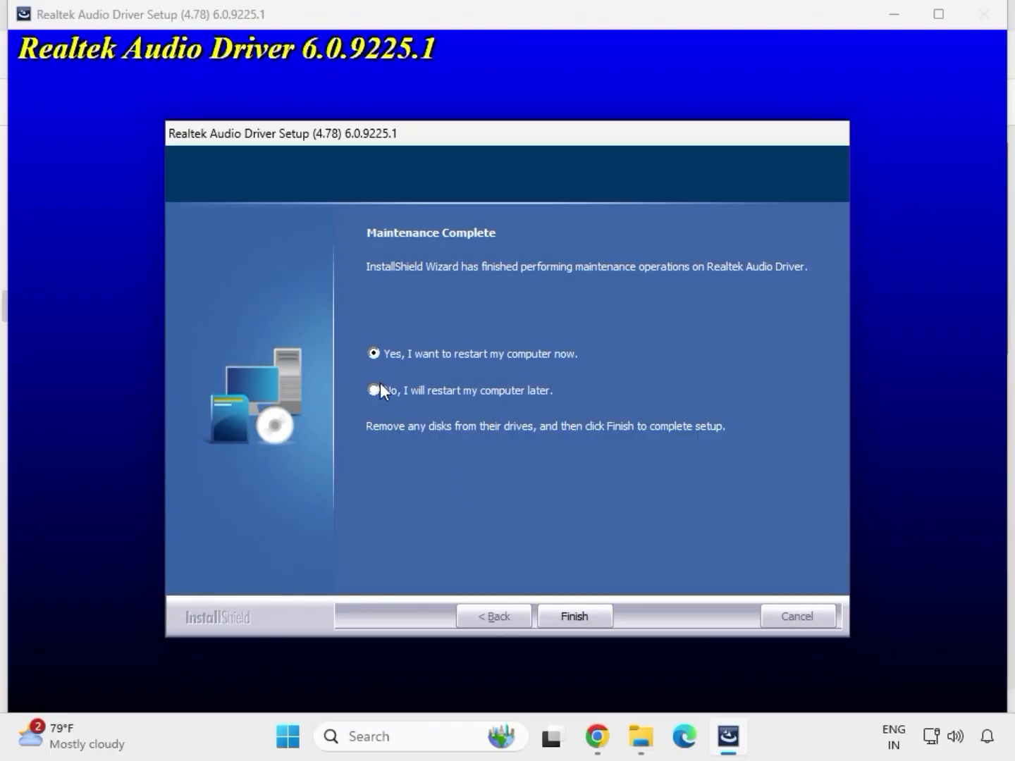
{"action": "left_click", "coordinate": [571, 615]}
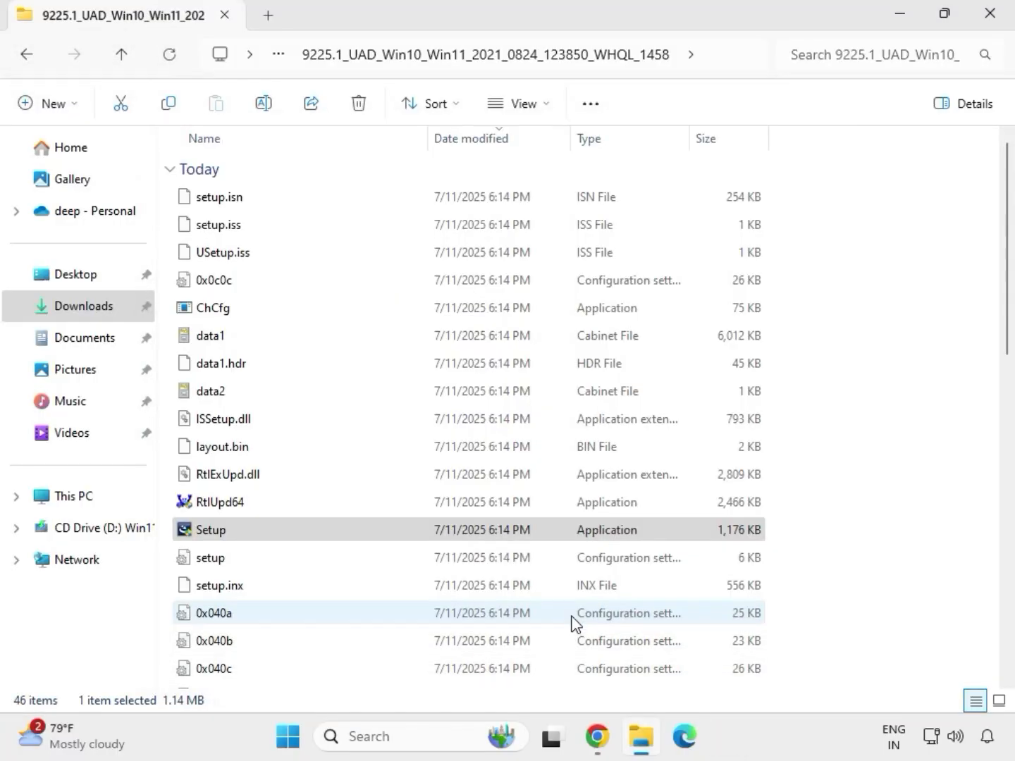